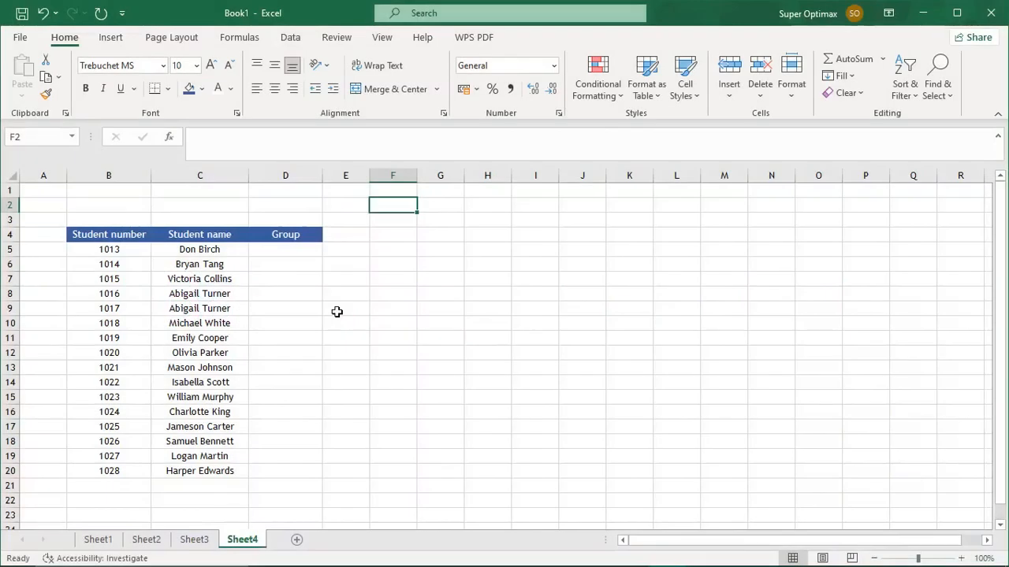
Step: Restrict the Group cells D5:D20 to a drop-down list with the values Green, Blue, Red, Yellow using Data Validation
left_click_drag(292, 250, 291, 469)
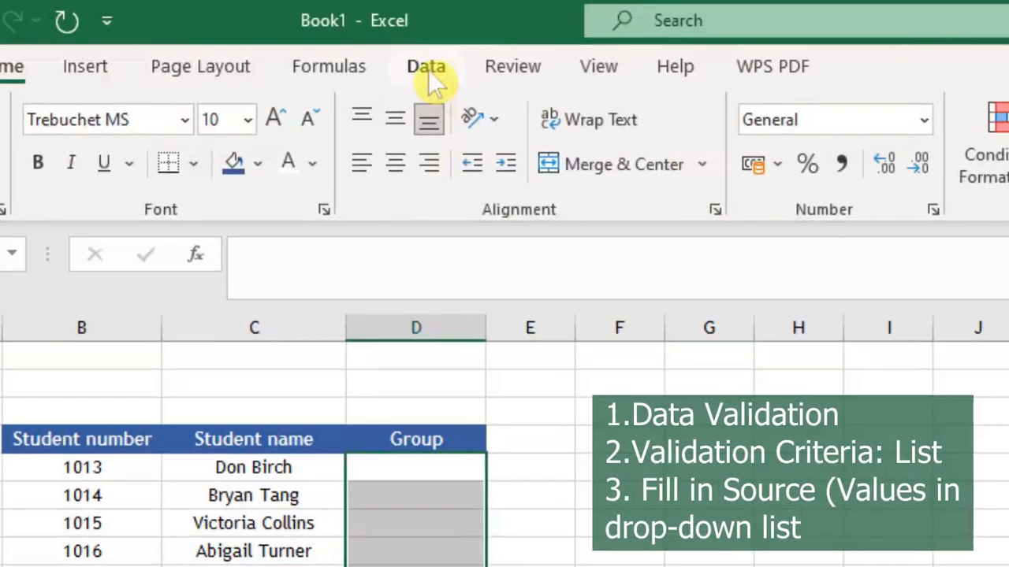
left_click(290, 37)
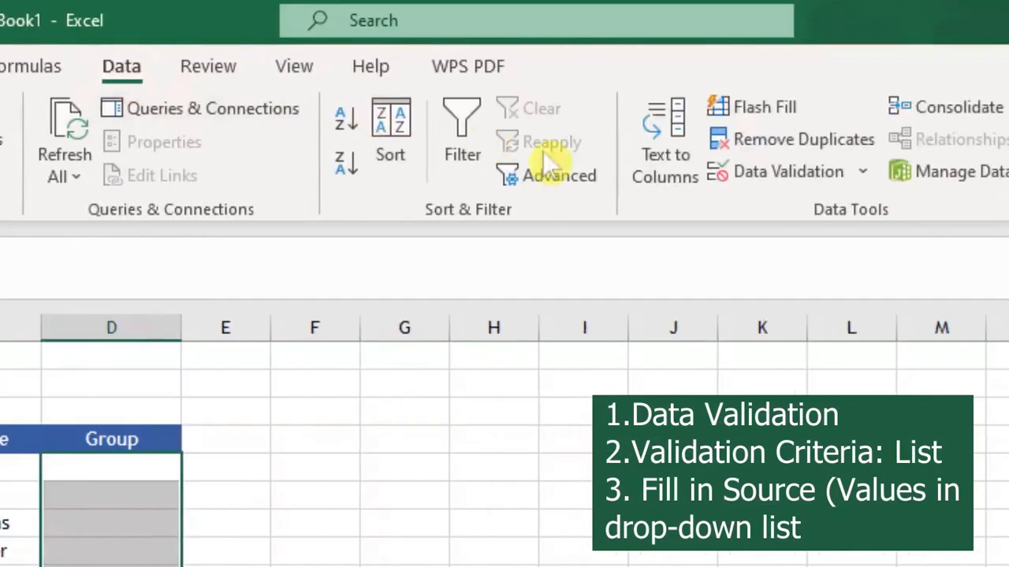
left_click(963, 173)
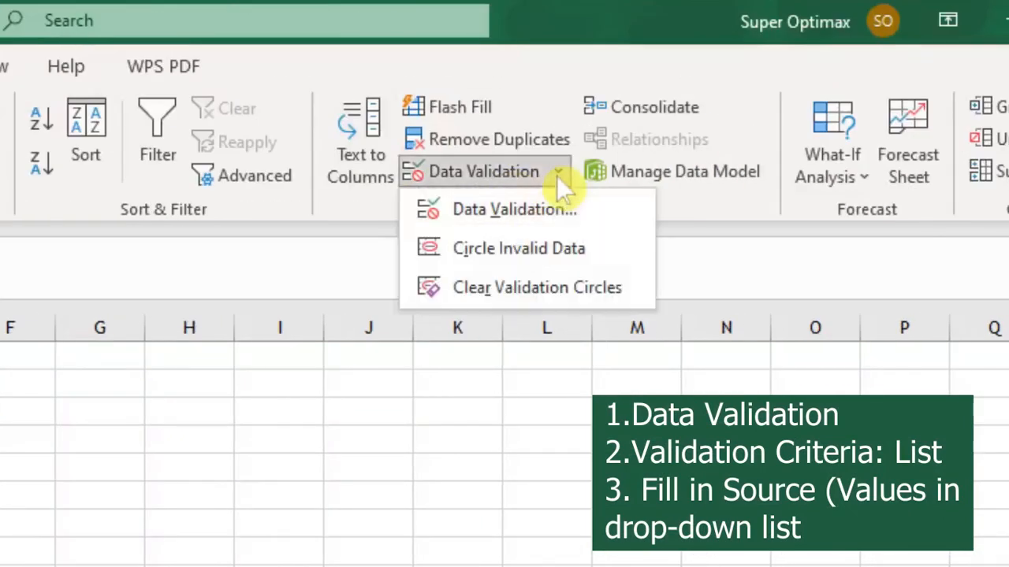
left_click(569, 213)
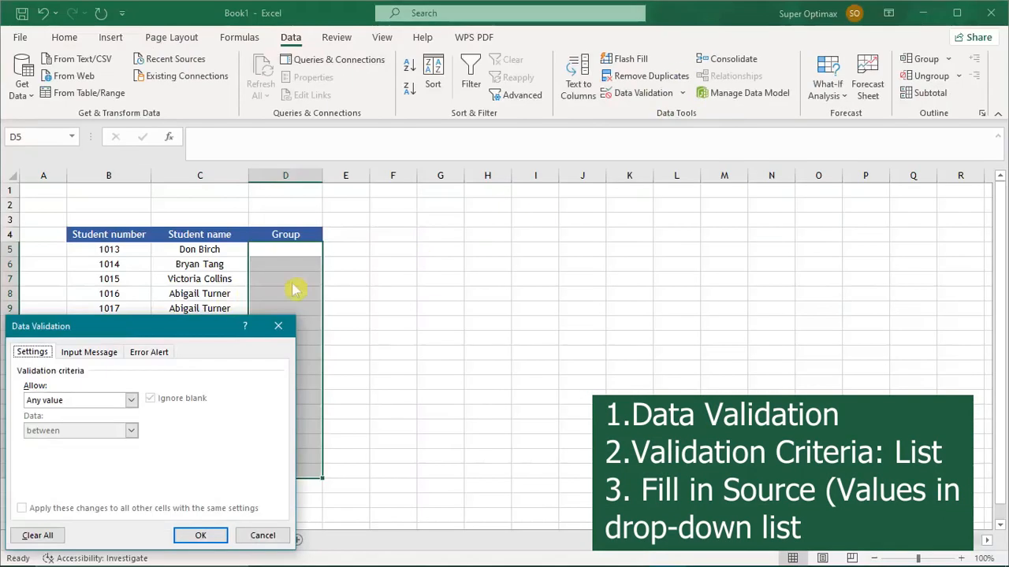
left_click(38, 400)
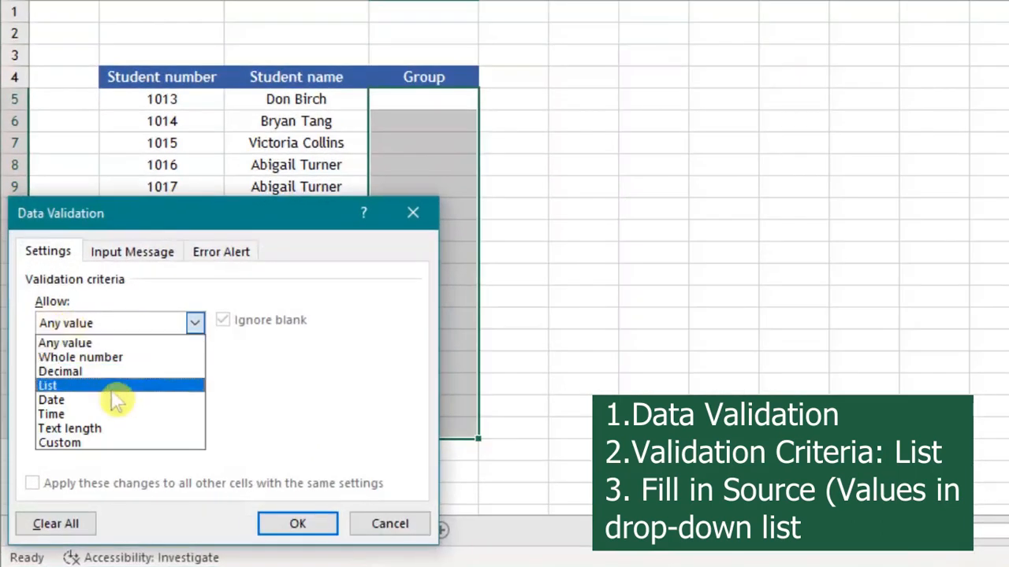
left_click(112, 390)
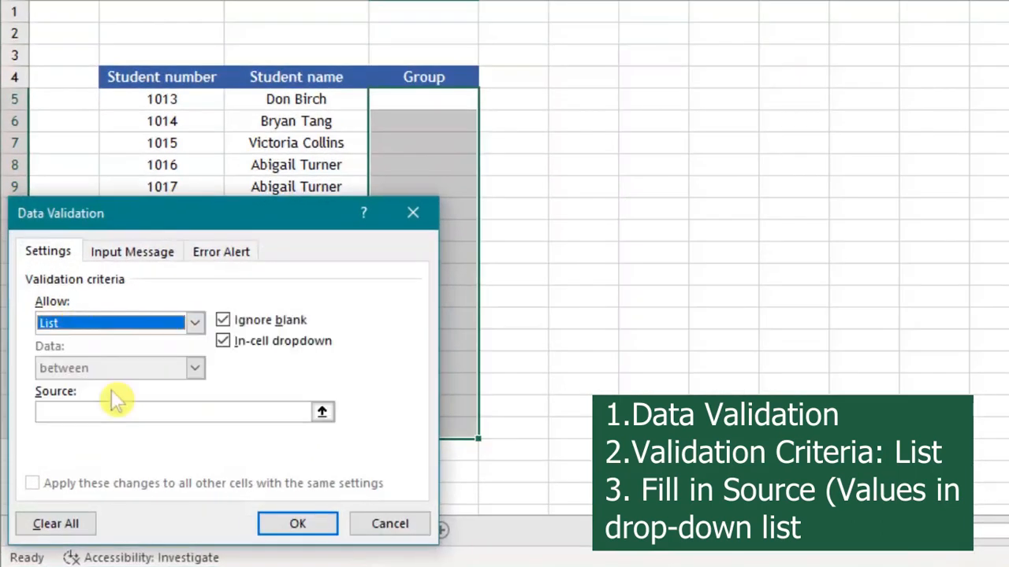
left_click(117, 418)
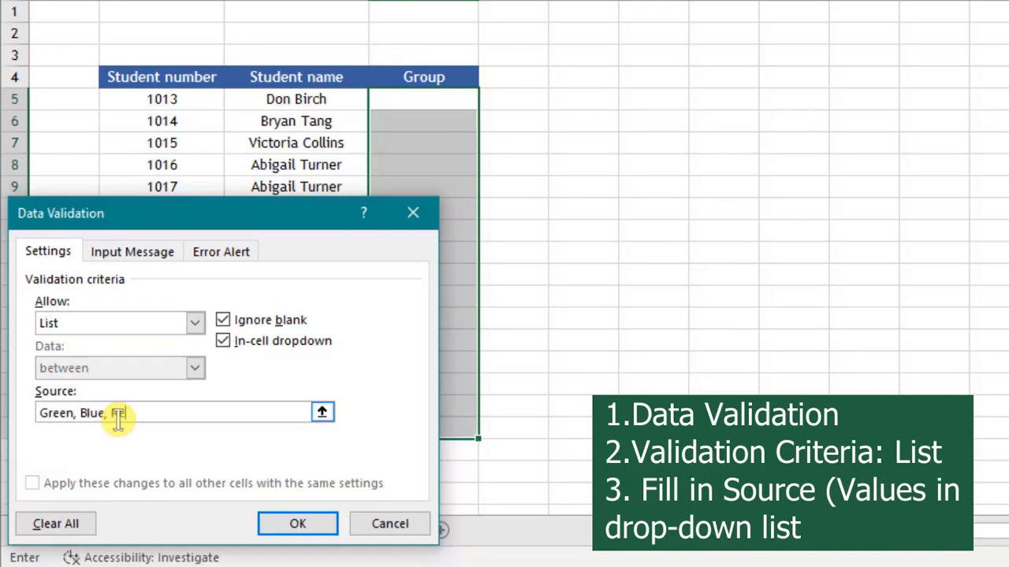
type("Green, Blue, Red, Yellow")
key("Return")
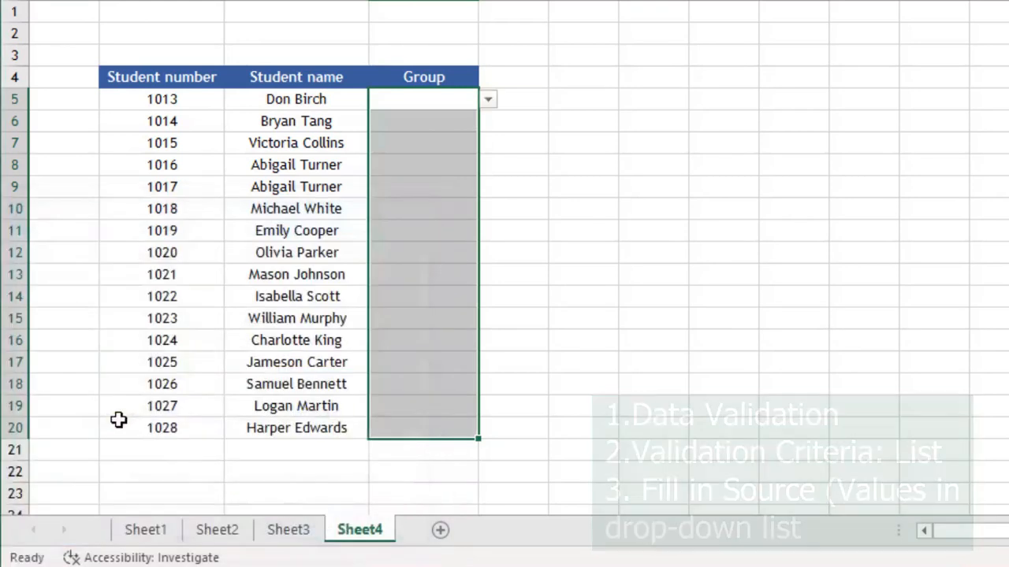
Step: Fill Group cells D5 to D8 from their drop-down lists with Red, Red, Blue and Yellow
left_click(488, 104)
left_click(486, 146)
left_click_drag(486, 139, 483, 130)
left_click(475, 124)
left_click(486, 121)
left_click(475, 167)
left_click(473, 148)
left_click(487, 145)
left_click(467, 175)
left_click(475, 167)
left_click(486, 165)
left_click(426, 225)
left_click(478, 185)
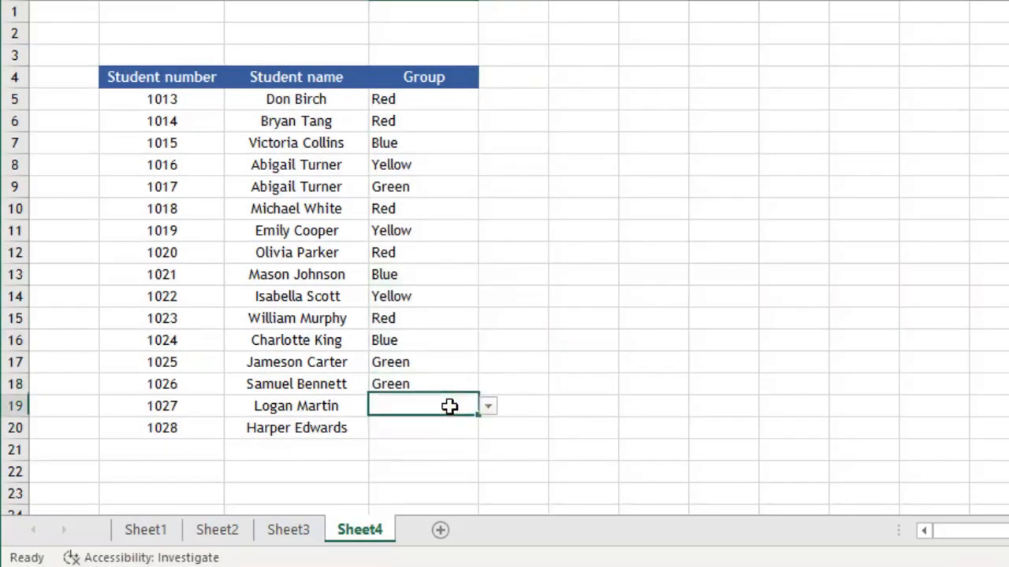
Step: Choose Yellow for Group cell D19 and Blue for D20 from their drop-down lists
left_click(486, 405)
left_click(394, 464)
left_click(425, 428)
left_click(486, 428)
left_click(460, 460)
left_click(579, 447)
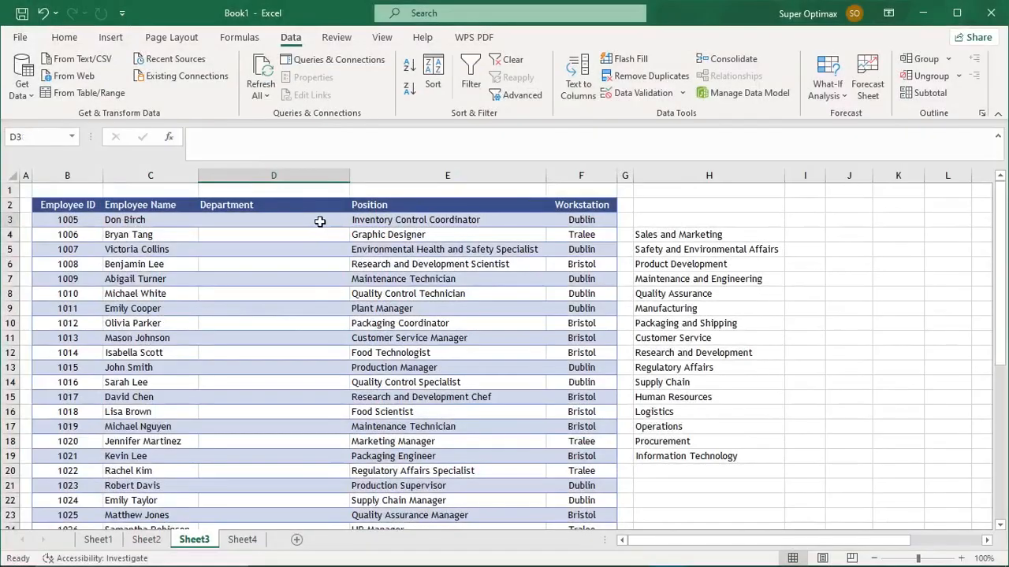
Step: Set the list validation source of the Department cells on Sheet3, from D3 down, to the range =$H$4:$H$19
left_click_drag(320, 221, 295, 500)
left_click(643, 93)
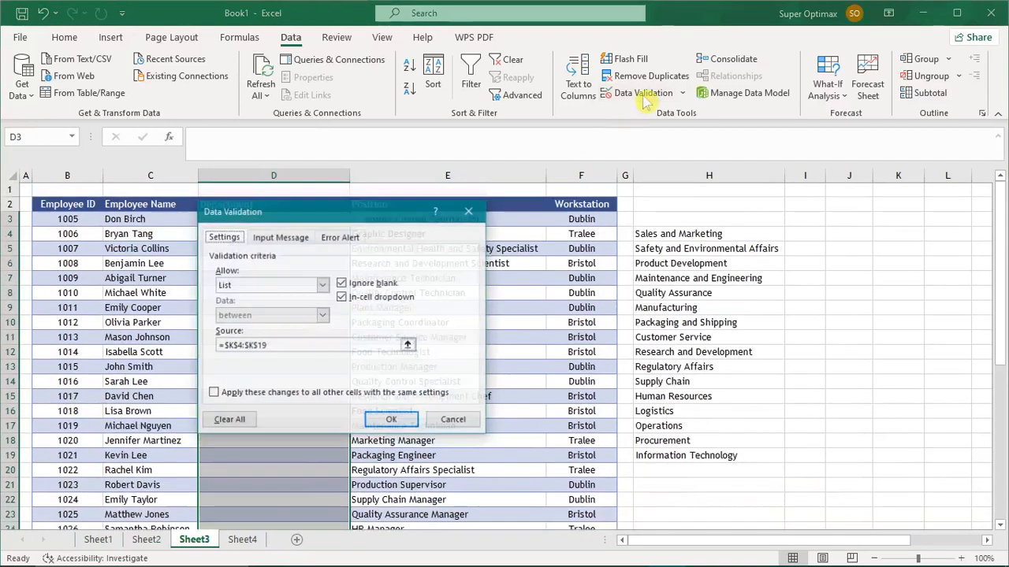
left_click(357, 342)
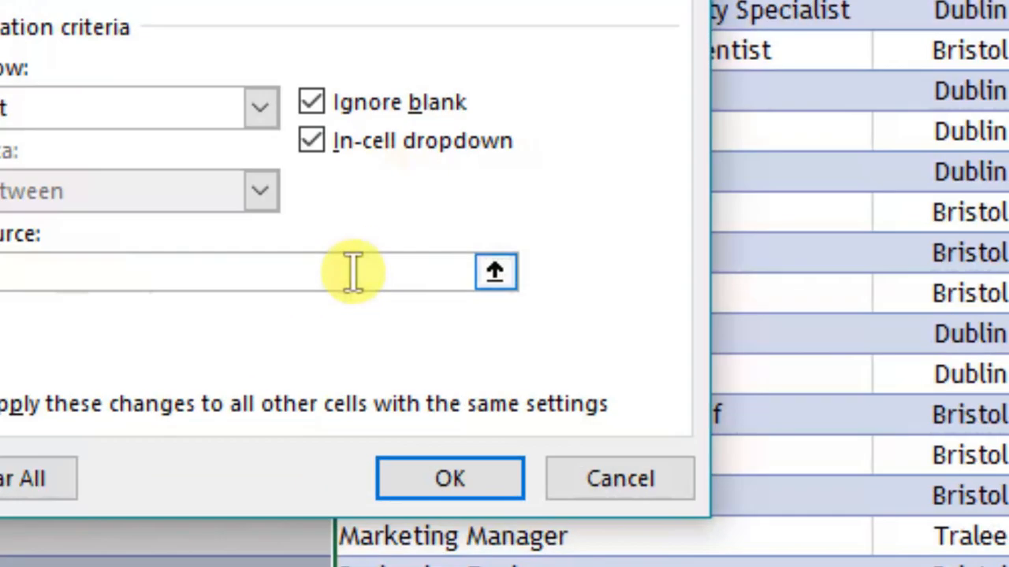
left_click(504, 283)
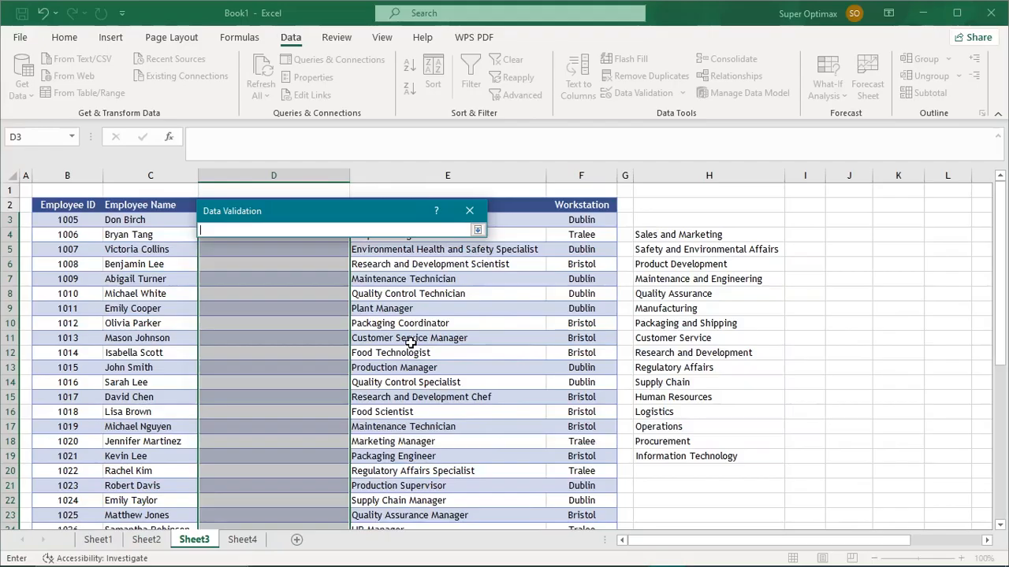
left_click_drag(681, 234, 658, 457)
key("Return")
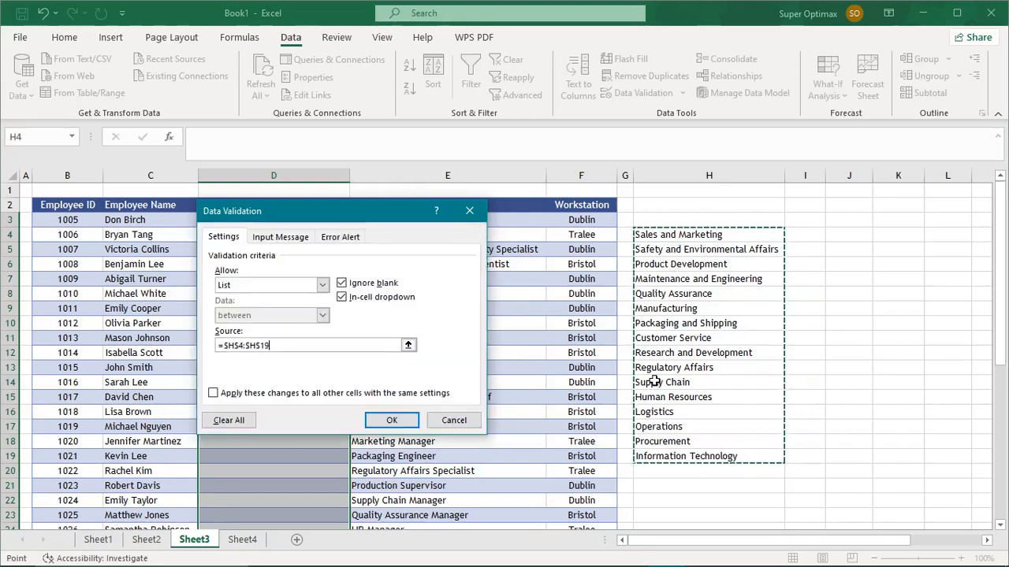
left_click(394, 421)
Step: Choose departments from the drop-down lists: Sales and Marketing in D3, Regulatory Affairs in D4, Safety and Environmental Affairs in D5, and one for D6
left_click(327, 220)
left_click(356, 220)
left_click(275, 229)
left_click(327, 235)
left_click(356, 235)
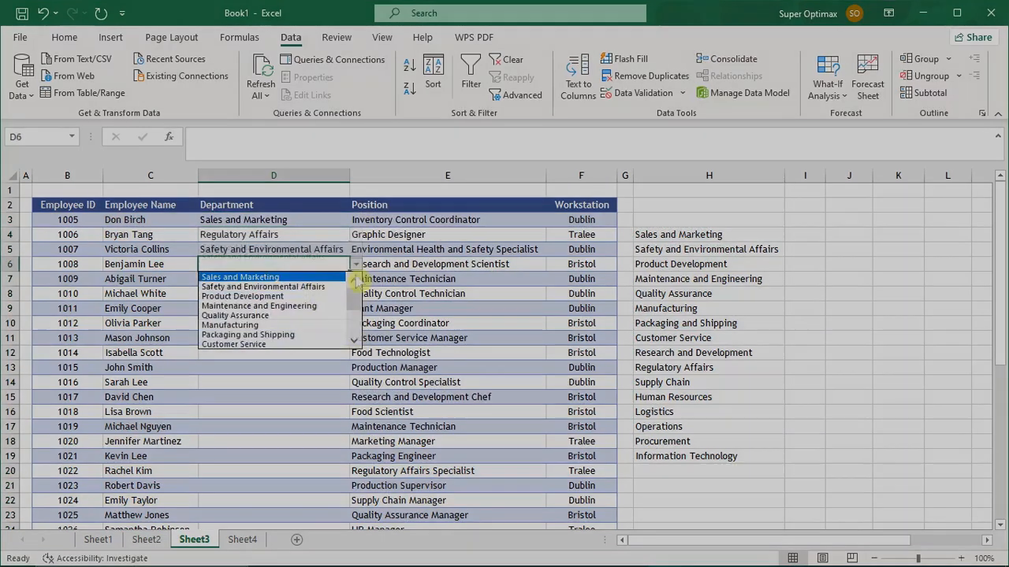
scroll(354, 281, "down", 1)
left_click(252, 325)
left_click(356, 279)
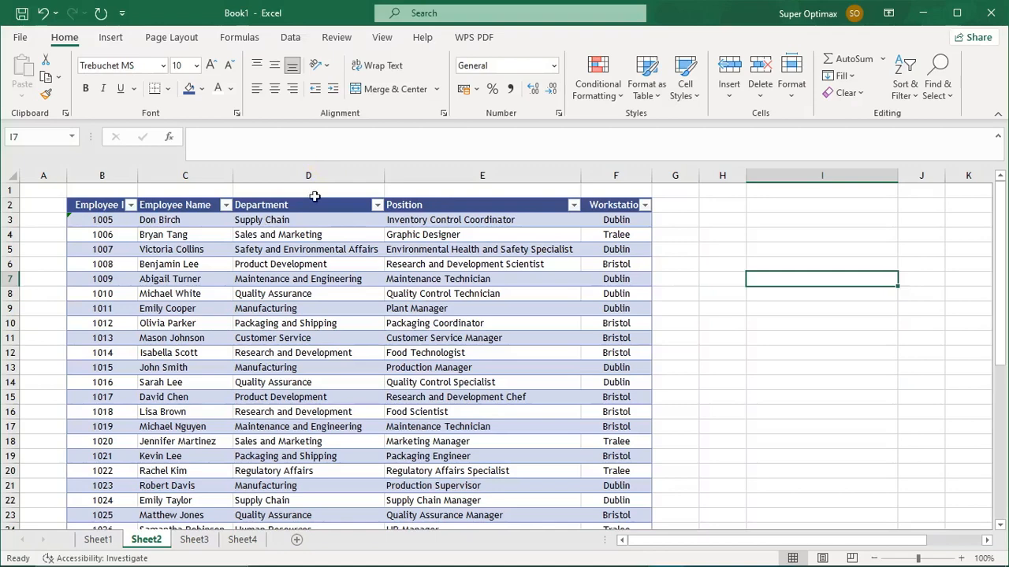
Step: Extract the distinct departments on Sheet2 by entering =UNIQUE(Table1[Department]) in cell H3
left_click(315, 175)
scroll(300, 315, "down", 10)
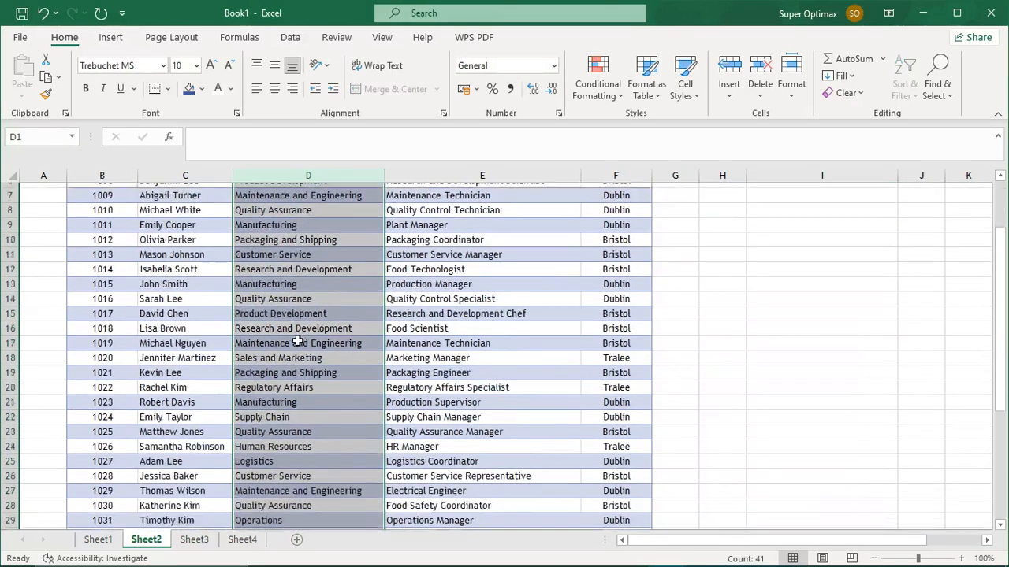
scroll(281, 382, "up", 10)
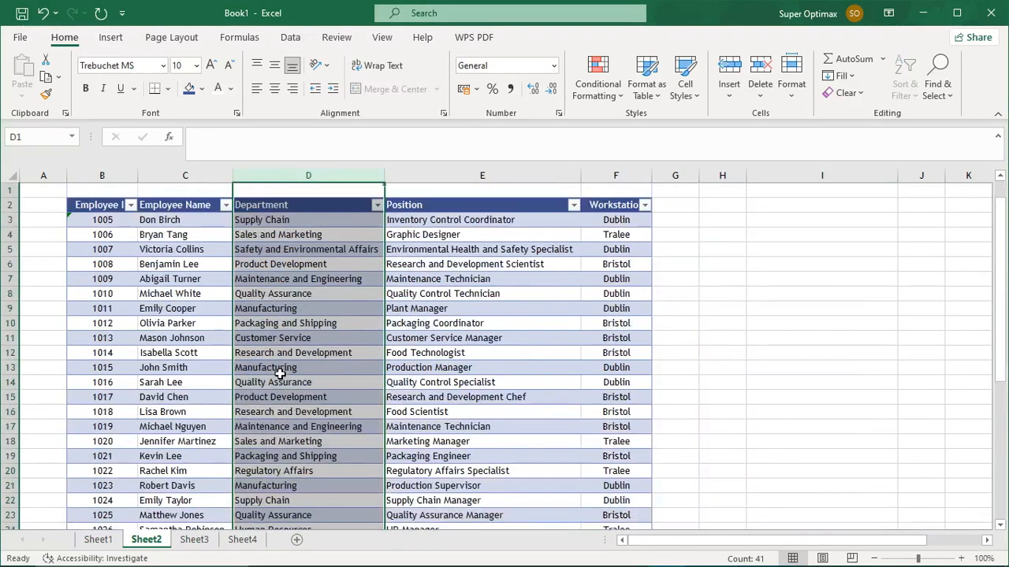
left_click(706, 219)
type("=UNI")
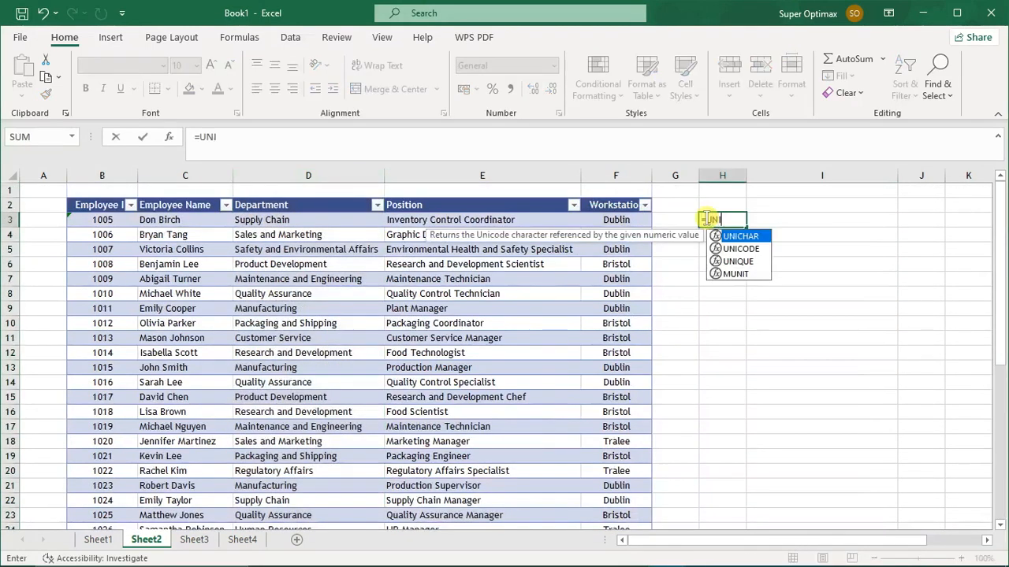
type("QUE(")
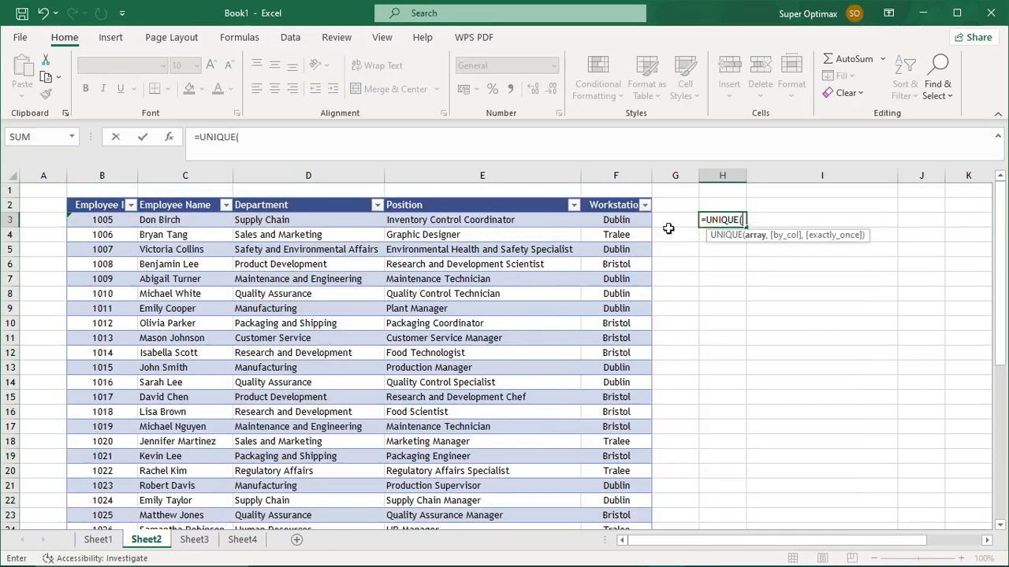
left_click_drag(341, 220, 345, 501)
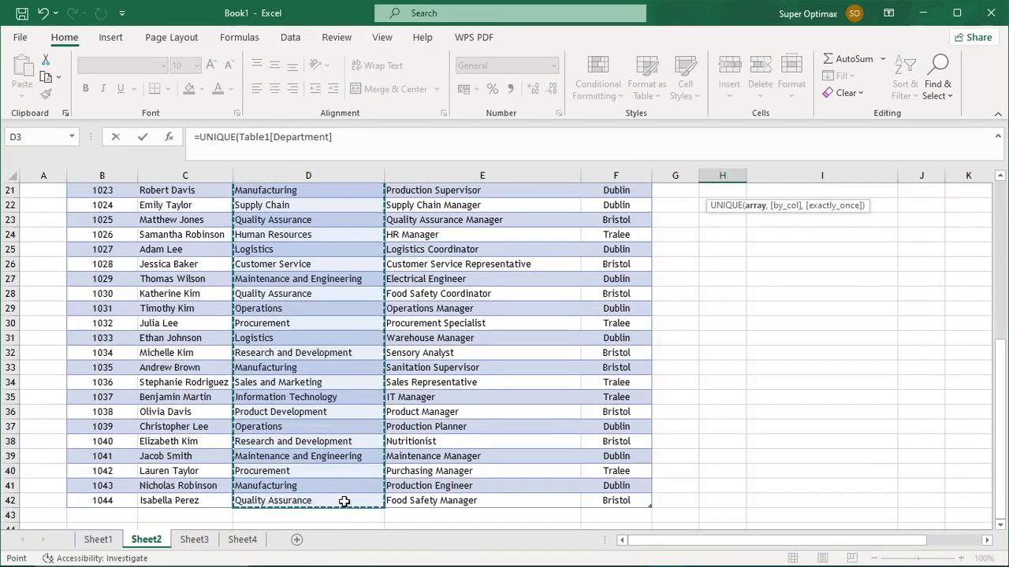
key("Return")
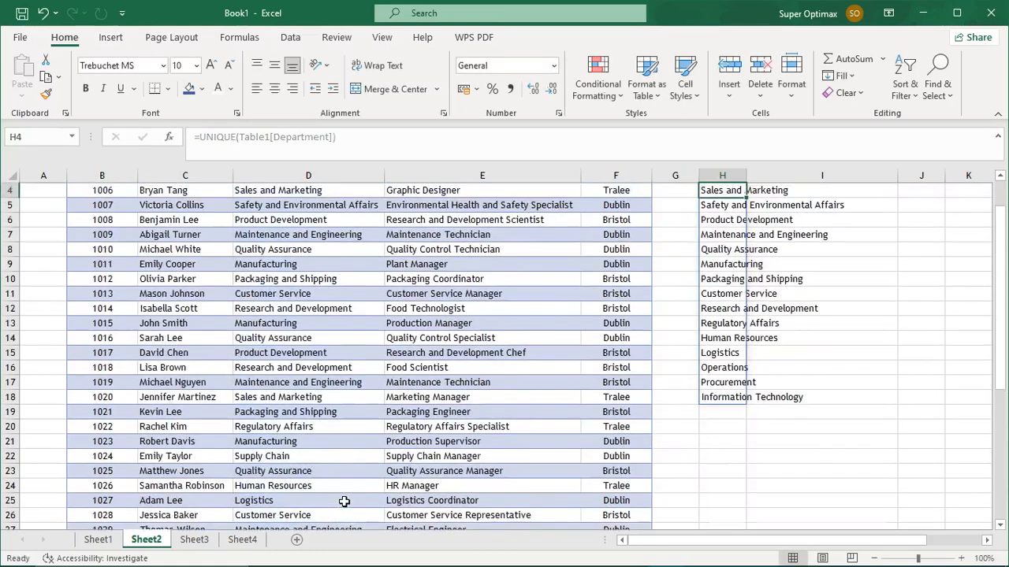
Step: Widen column H to fit the extracted department names and select the list starting at H3
left_click(823, 293)
left_click_drag(755, 177, 849, 176)
scroll(752, 224, "up", 1)
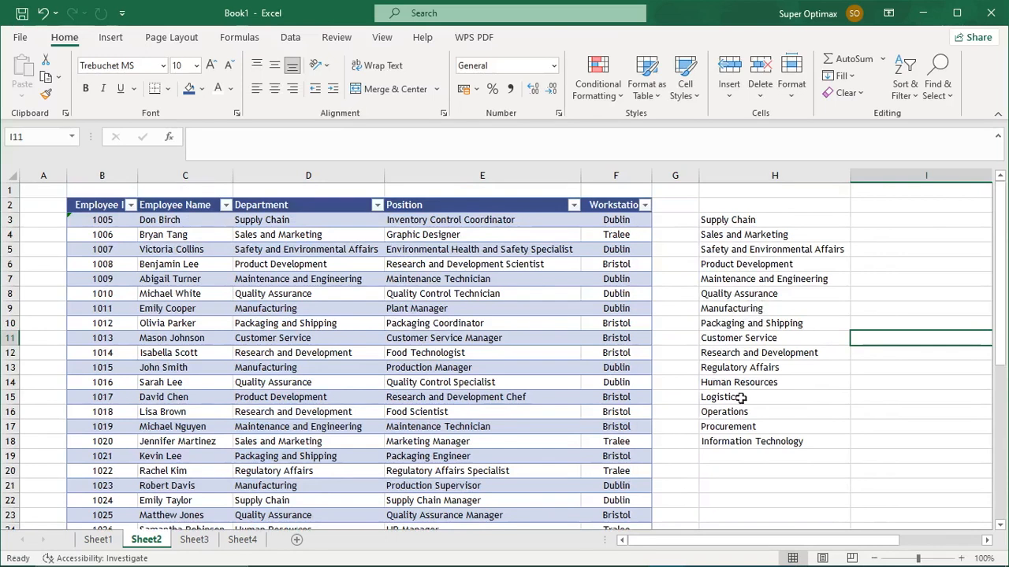
left_click_drag(723, 220, 753, 450)
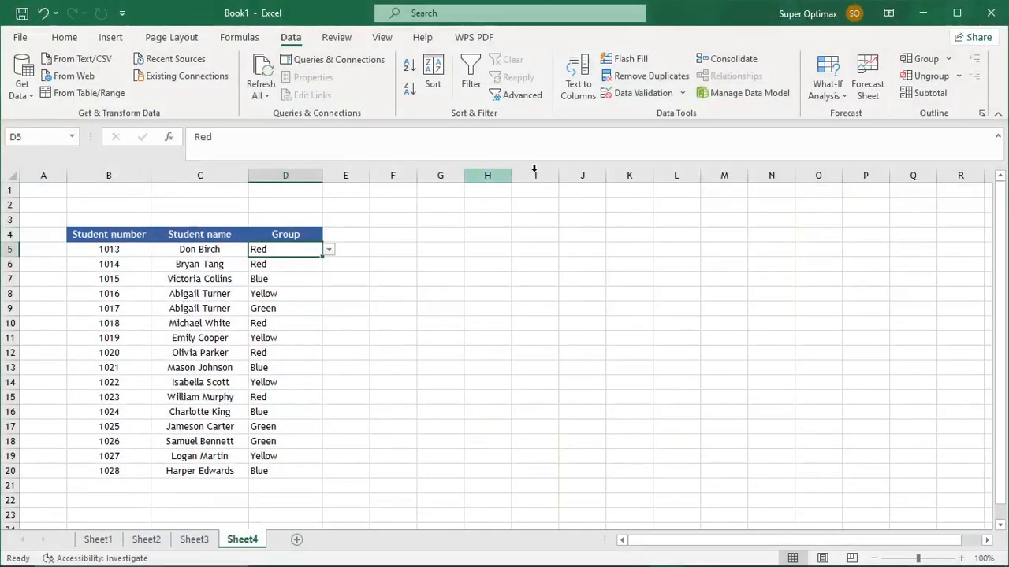
Step: Give Group cell D5 on Sheet4 an input message titled "What to select?" reading "Select the colour group each student belongs to, in sports competition."
left_click(683, 93)
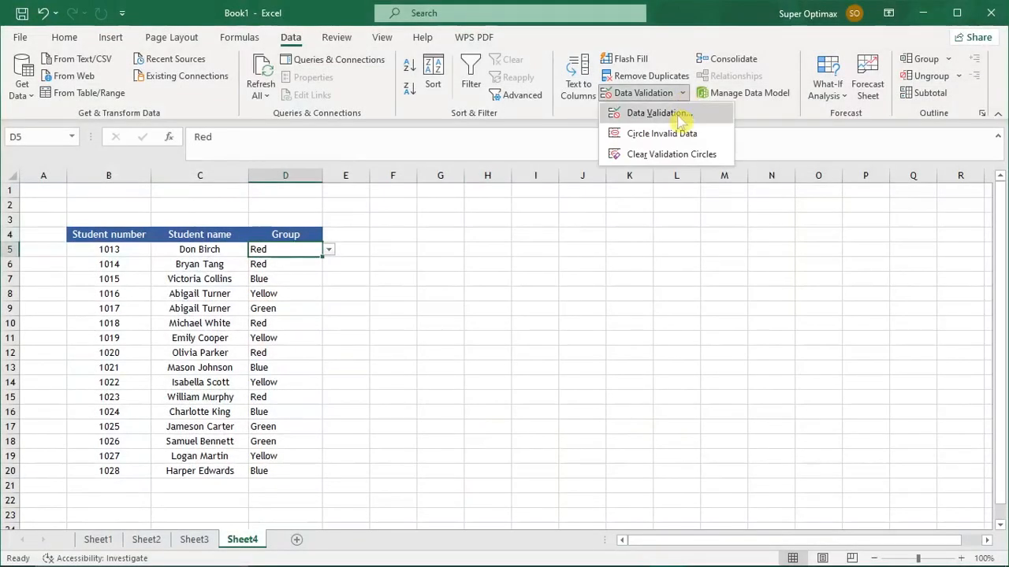
left_click(679, 115)
left_click(315, 305)
type("What to select?")
left_click(314, 341)
type("Select the colour group each student belongs to, in sports competition.")
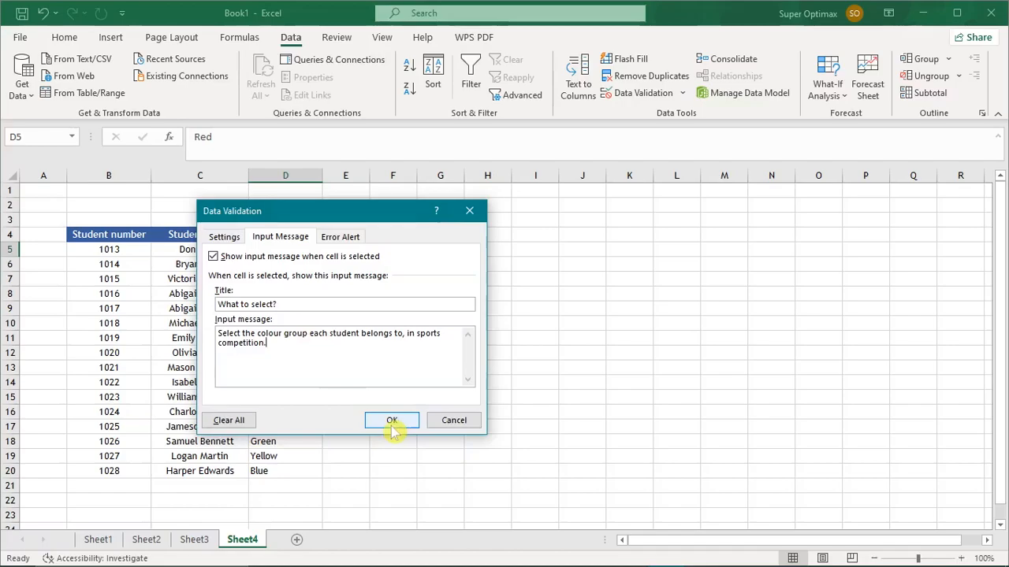
left_click(598, 495)
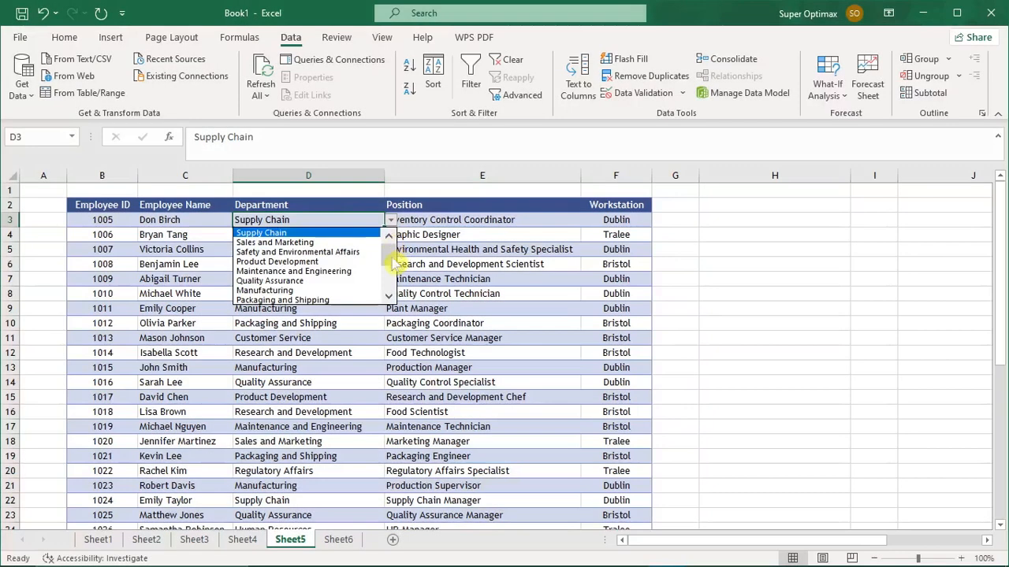
Step: Examine the Department drop-down list of cell D3 on Sheet5 and the source range in its Data Validation settings
mouse_move(394, 260)
left_mouse_down()
mouse_move(391, 314)
mouse_move(394, 253)
left_mouse_up()
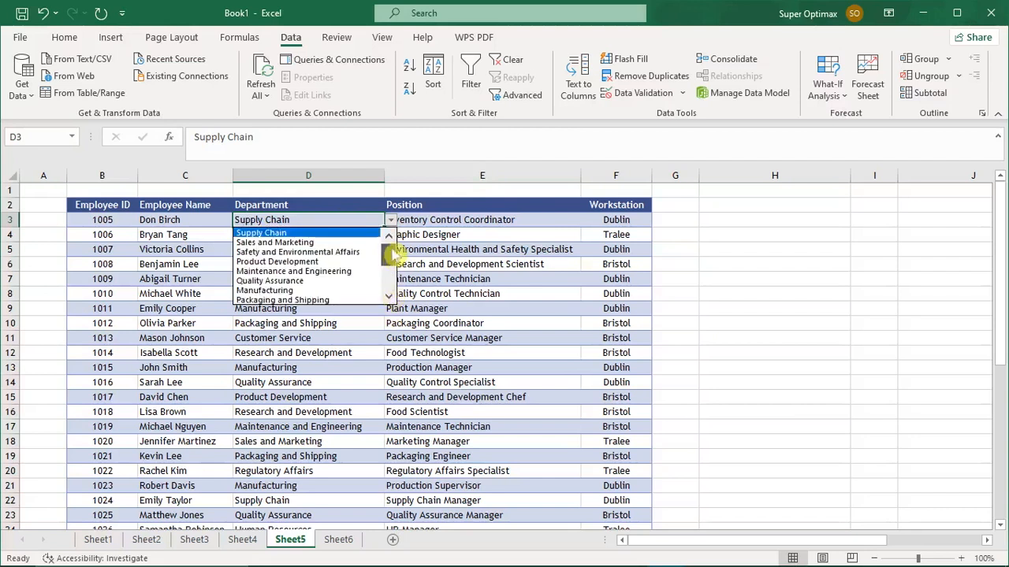
left_click(362, 232)
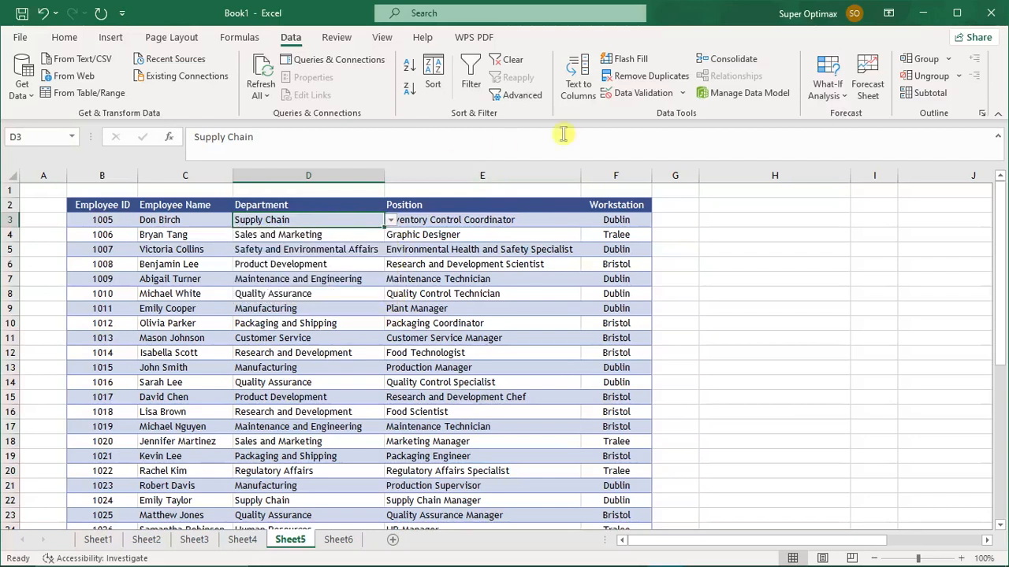
left_click(623, 93)
left_click_drag(455, 344, 526, 343)
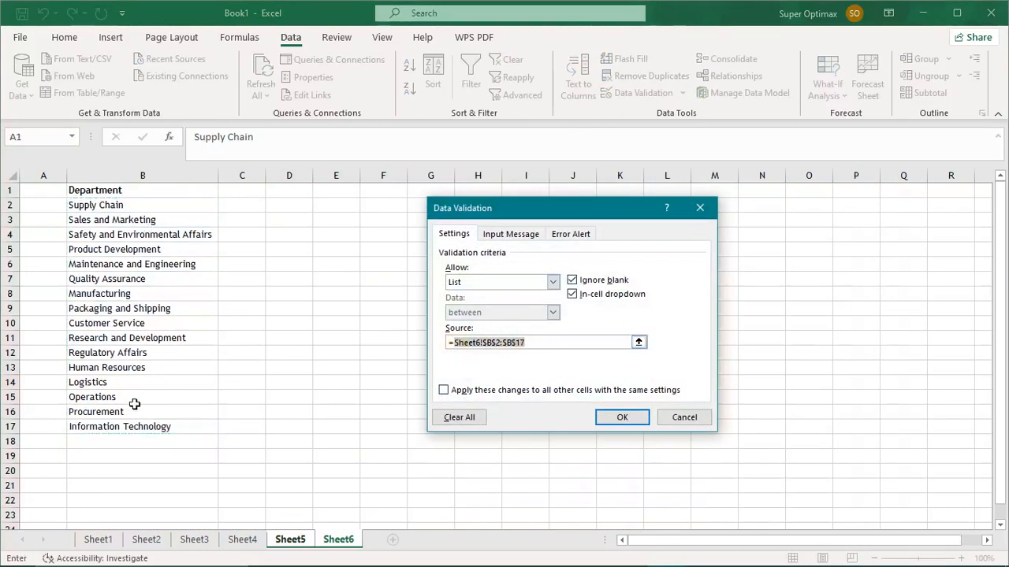
left_click(682, 419)
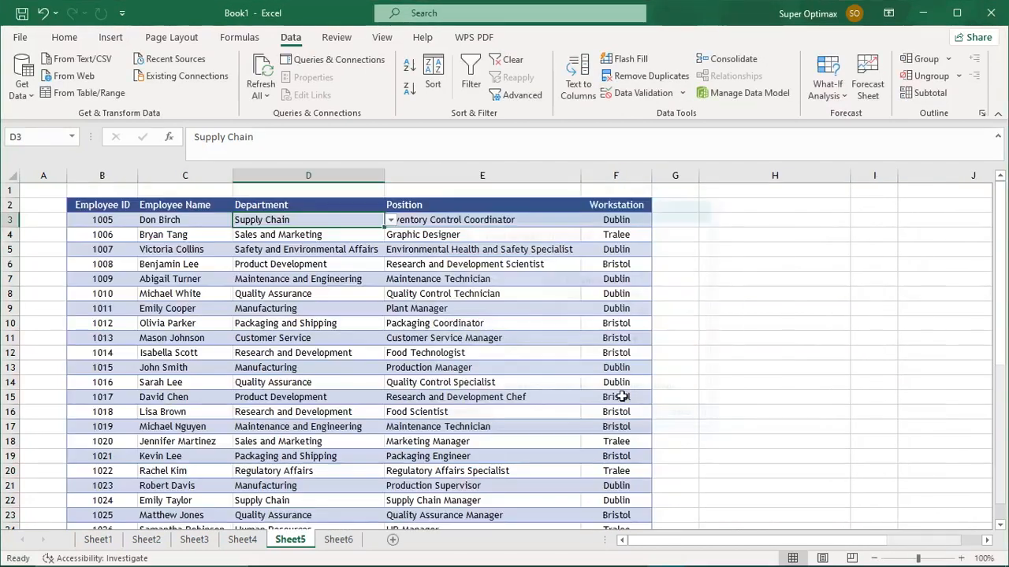
Step: Convert the Department list B1:B17 on Sheet6 into a table with a header row and select the empty cell below it
left_click(338, 540)
left_click(143, 277)
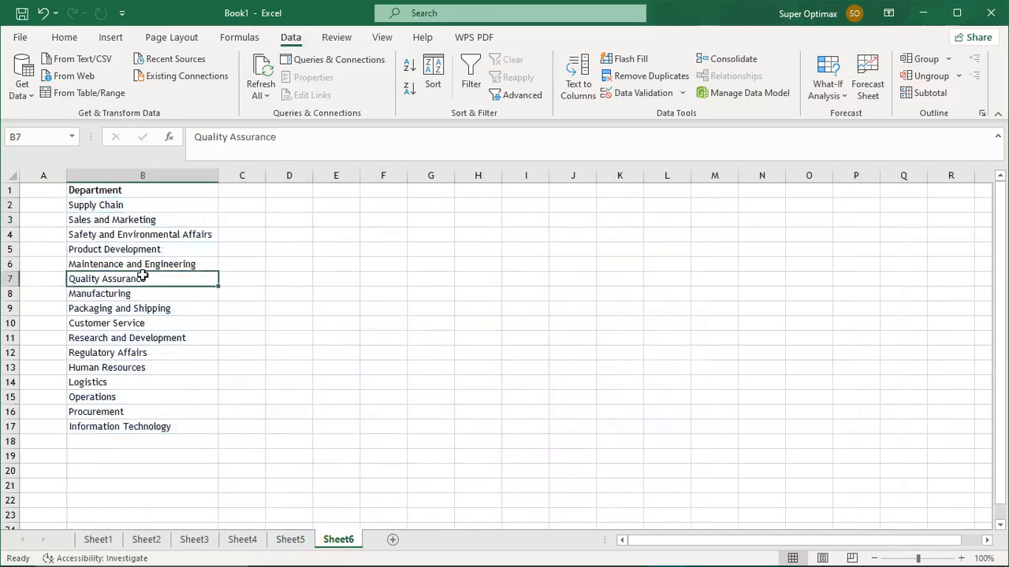
key("ctrl+a")
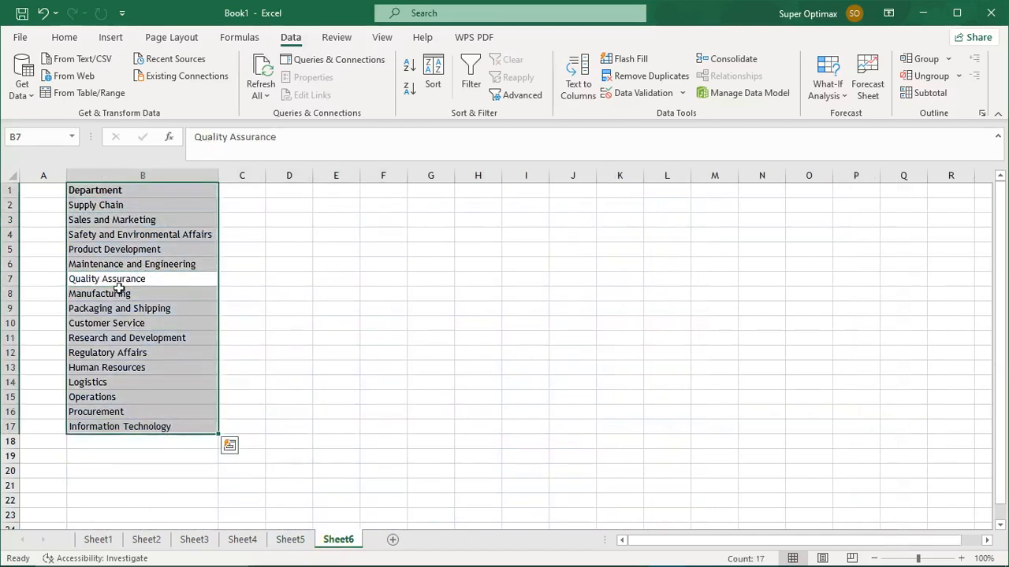
key("ctrl+t")
left_click(561, 355)
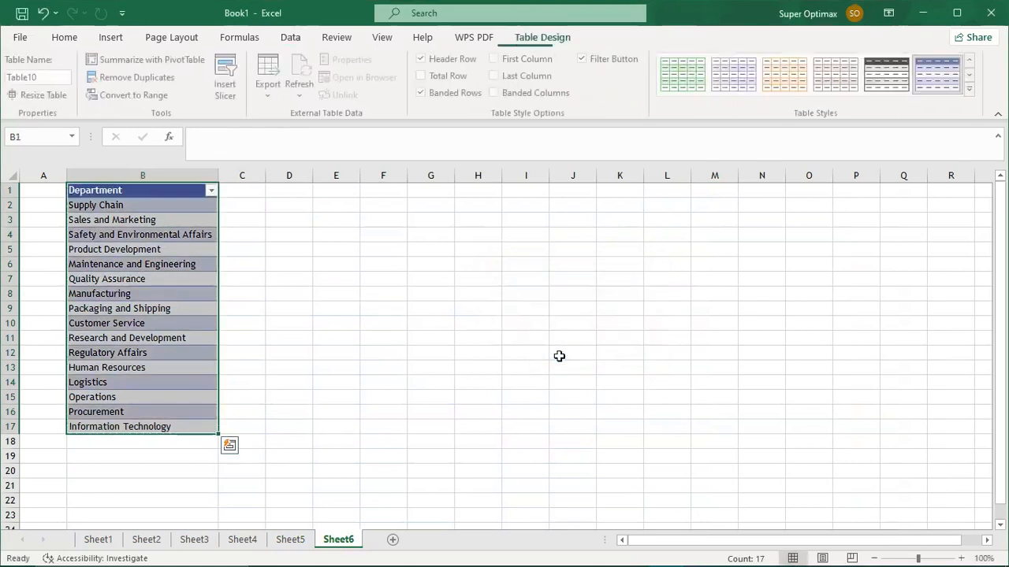
left_click(139, 444)
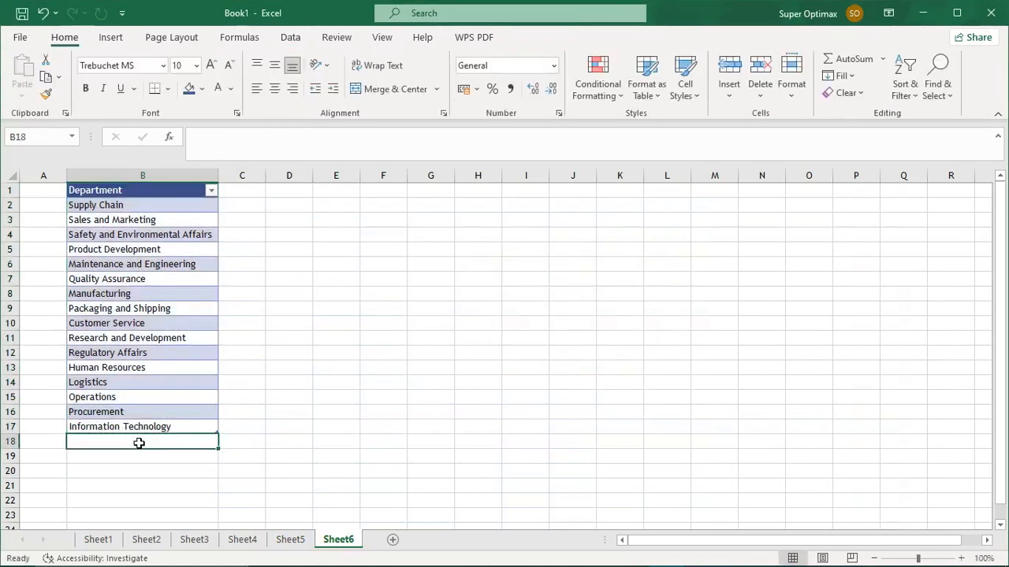
Step: Set the list source of Department cell D3 on Sheet5 to =INDIRECT("Table10") and apply it to all cells with the same settings
left_click(290, 541)
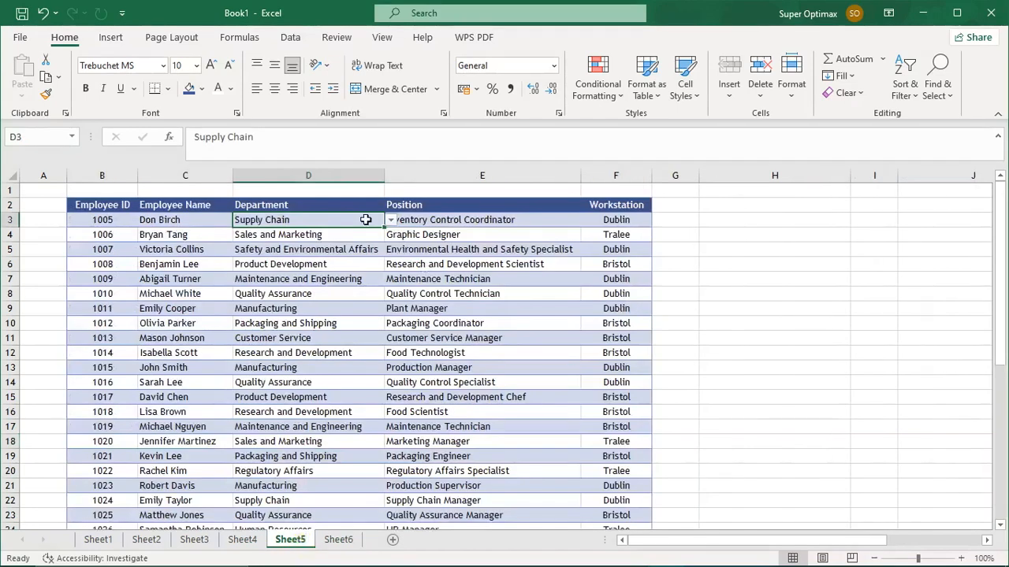
left_click(290, 37)
left_click(637, 92)
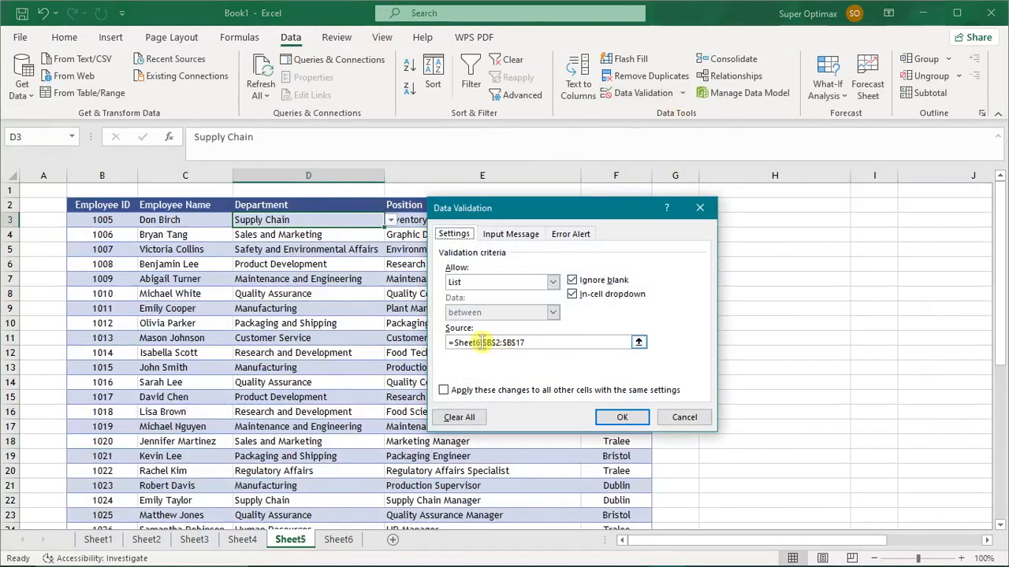
left_click(569, 341)
type("INDIRECT(Table")
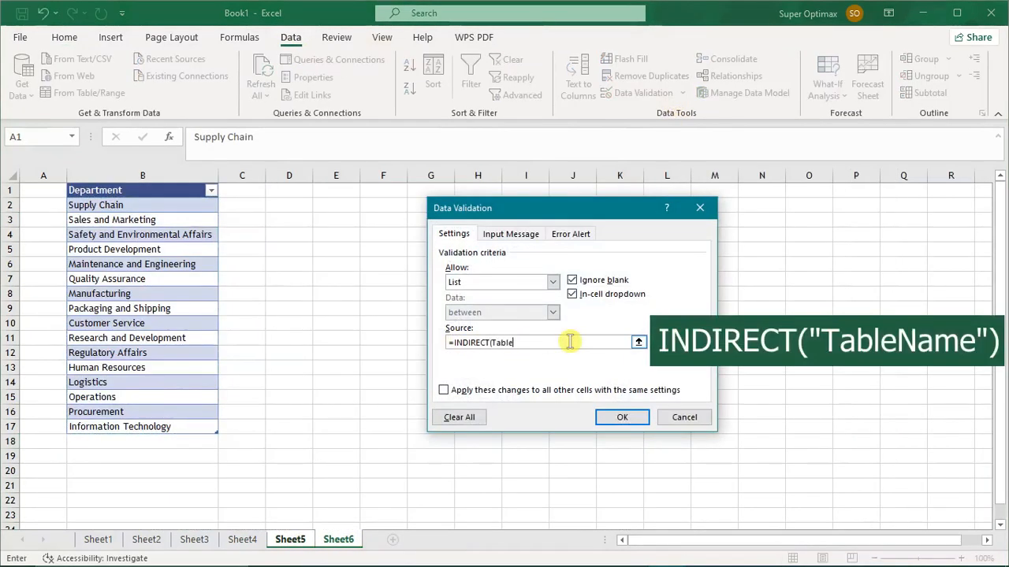
key("Left")
type("Table10\")")
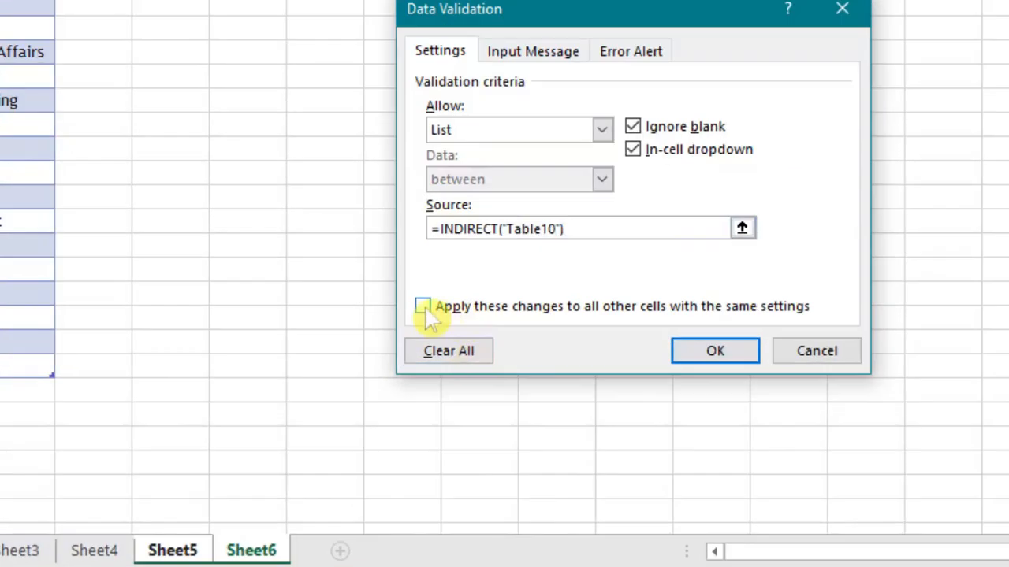
left_click(443, 390)
left_click(712, 353)
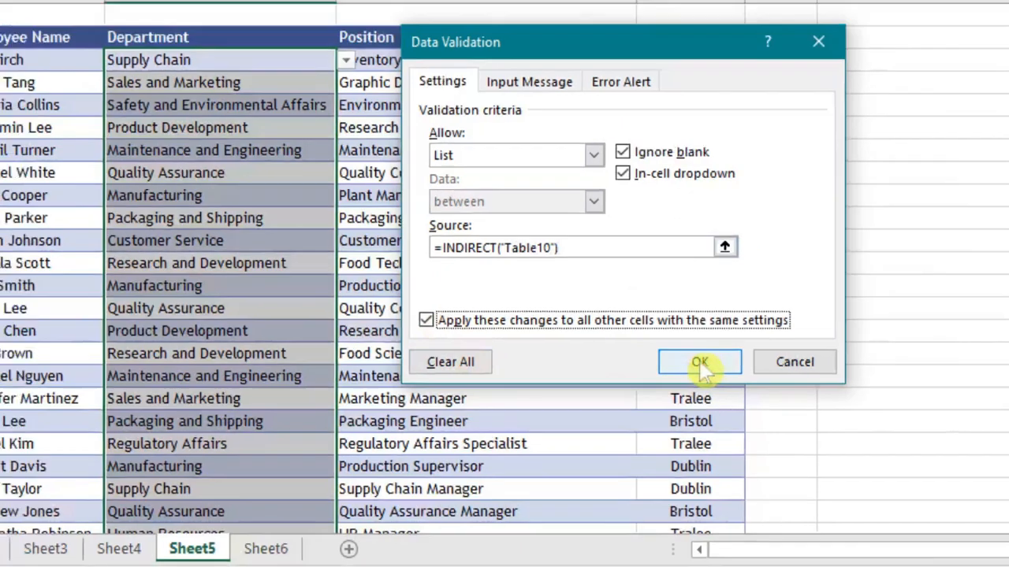
Step: Check the options offered by the Department drop-down list of cell D3 on Sheet5
left_click(340, 264)
left_click(376, 218)
left_click(390, 221)
mouse_move(389, 247)
left_mouse_down()
mouse_move(390, 300)
mouse_move(390, 247)
left_mouse_up()
left_click(341, 336)
Step: Add "Global Business Services" in cell B18 on Sheet6, directly below the Department table
left_click(338, 539)
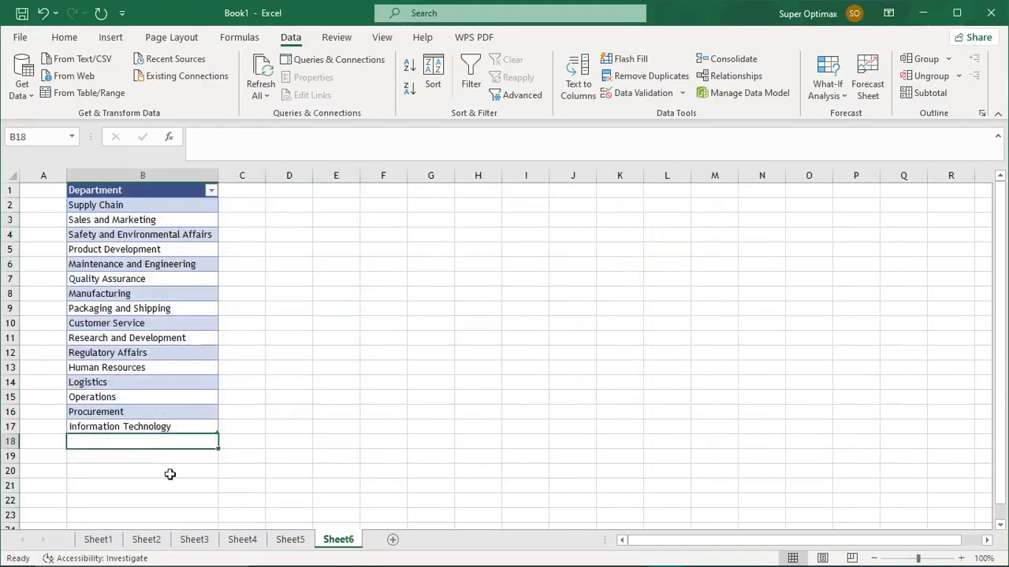
type("Global Business Services")
key("Return")
left_click(162, 441)
Step: Check the Department drop-down lists of cells D3 and D10 on Sheet5 for the newly added department
left_click(290, 539)
left_click(390, 220)
left_click_drag(392, 252, 394, 292)
left_click(357, 322)
left_click(390, 324)
left_click_drag(392, 375, 394, 407)
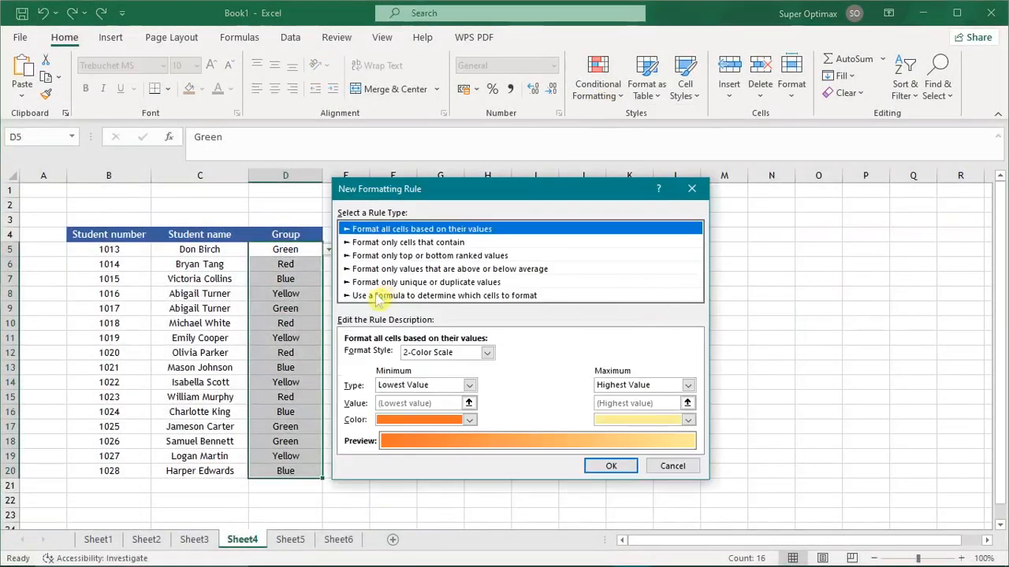
Step: Start a formula-based formatting rule on cell $D5 for Group cells D5:D20 on Sheet4
left_click(371, 296)
left_click(368, 355)
type("=$D5")
type("='")
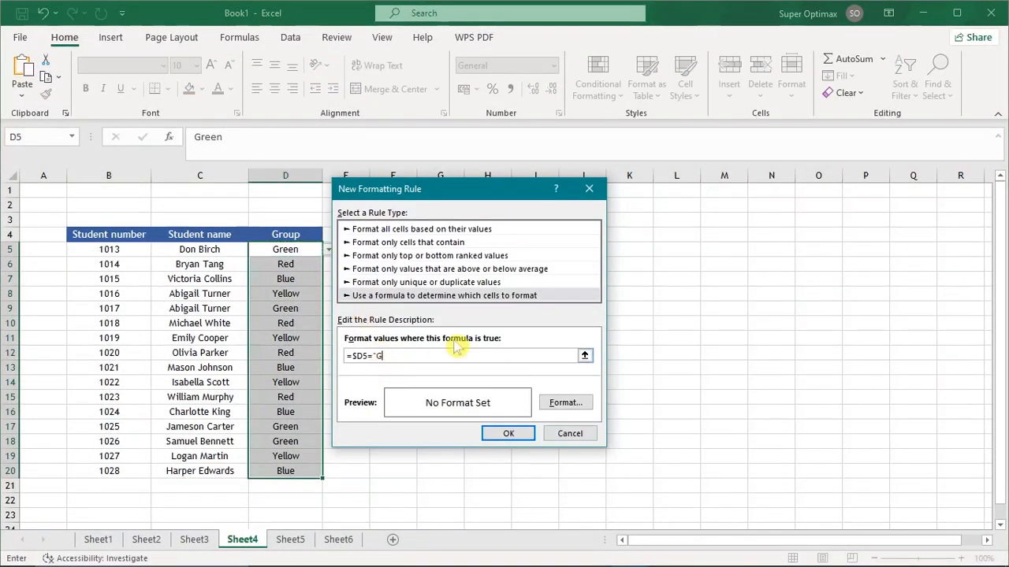
Step: Give the =$D5="Yellow" rule for Group cells D5:D20 a yellow fill and white font, and apply it
left_click(565, 403)
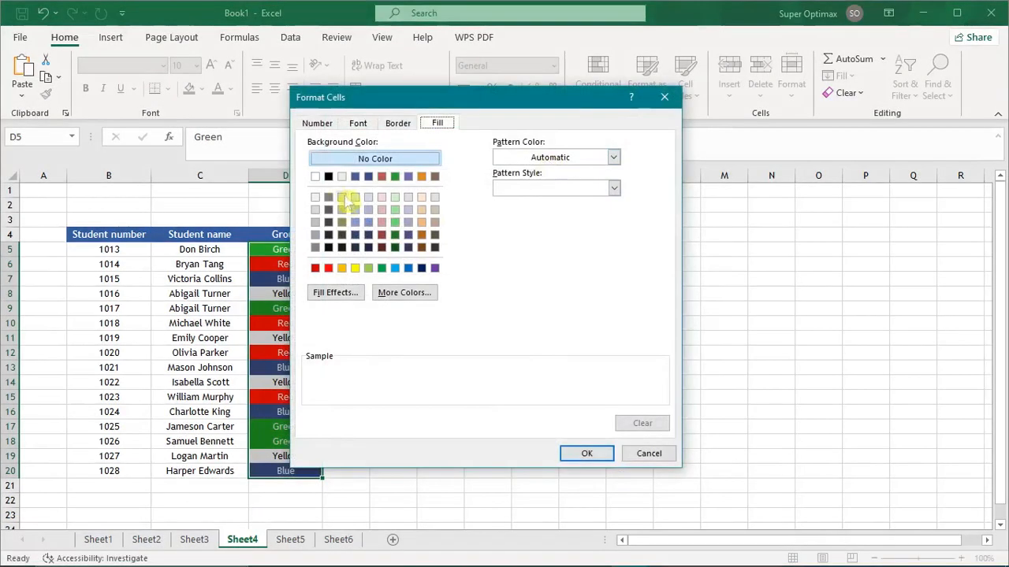
left_click(354, 268)
left_click(359, 123)
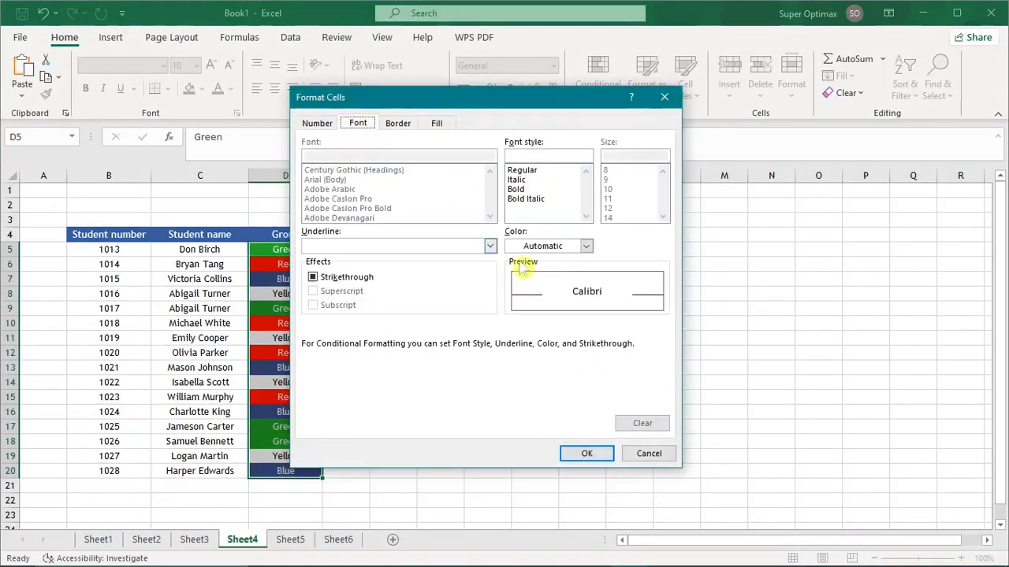
left_click(583, 246)
left_click(512, 306)
left_click(589, 453)
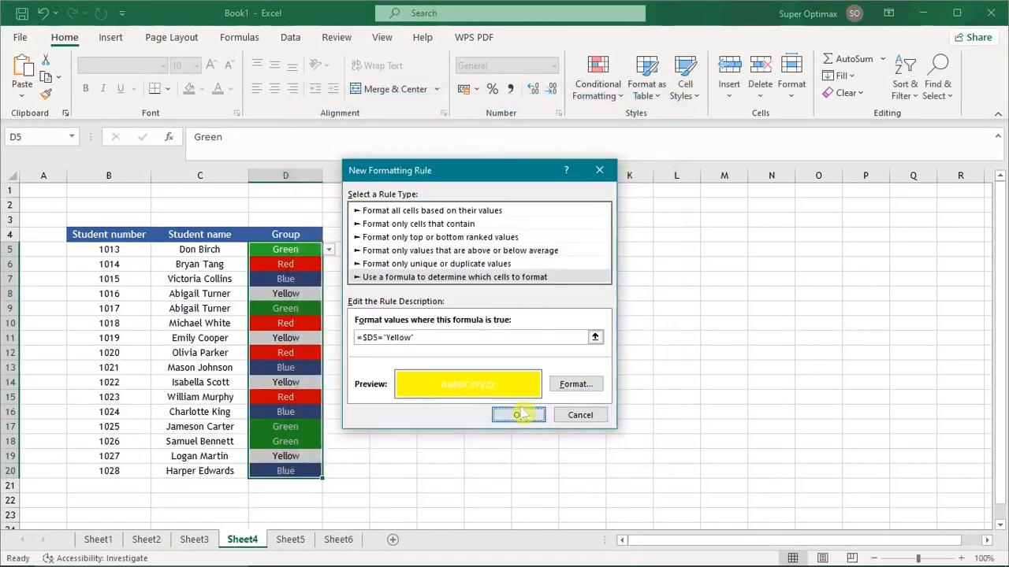
left_click(519, 408)
left_click(380, 324)
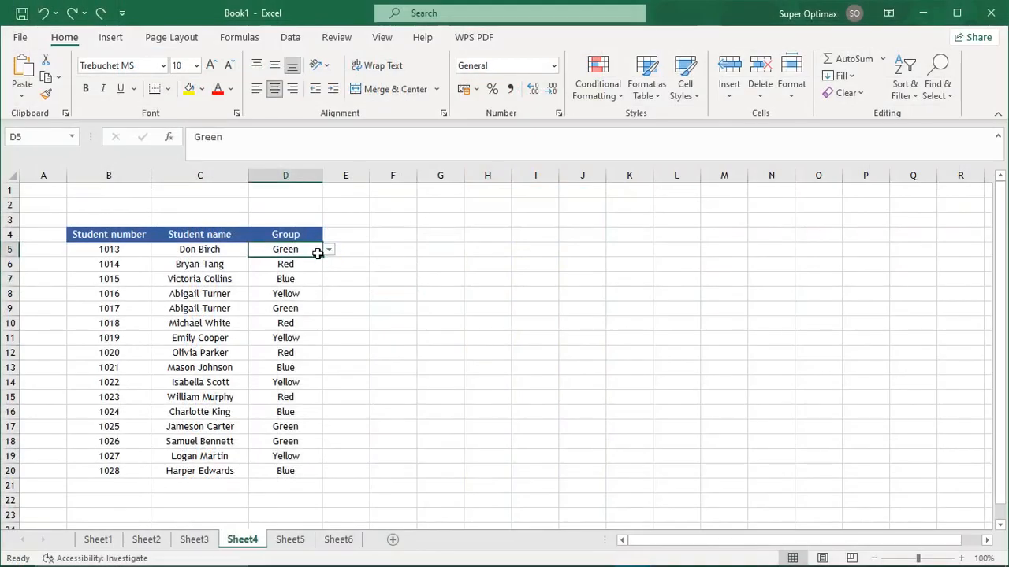
Step: Create a formula-based conditional formatting rule for Group cells D5:D20 with the formula =$D5="Green"
left_click(328, 250)
left_click(328, 252)
left_click_drag(307, 251, 306, 482)
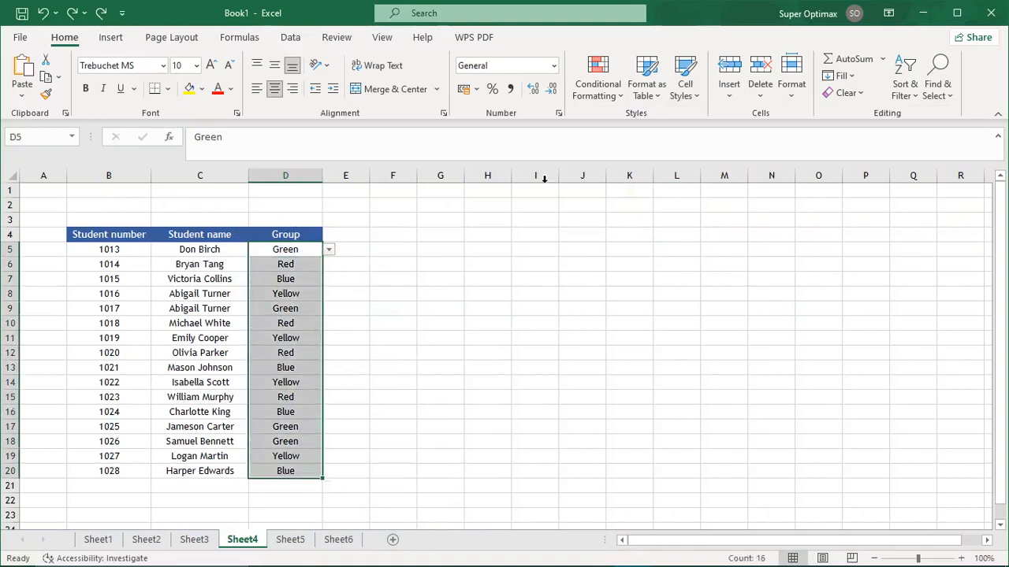
left_click(597, 93)
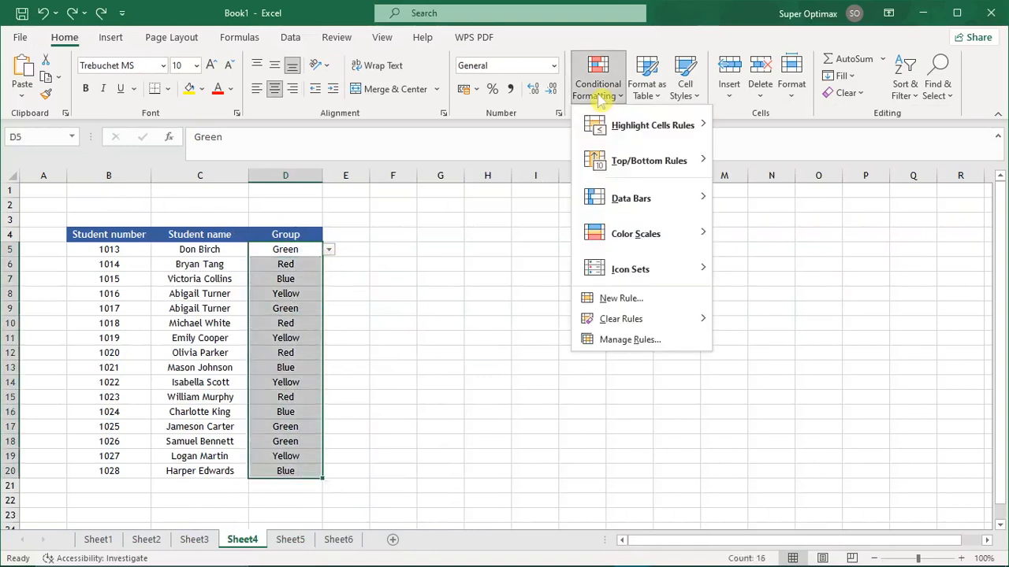
left_click(658, 299)
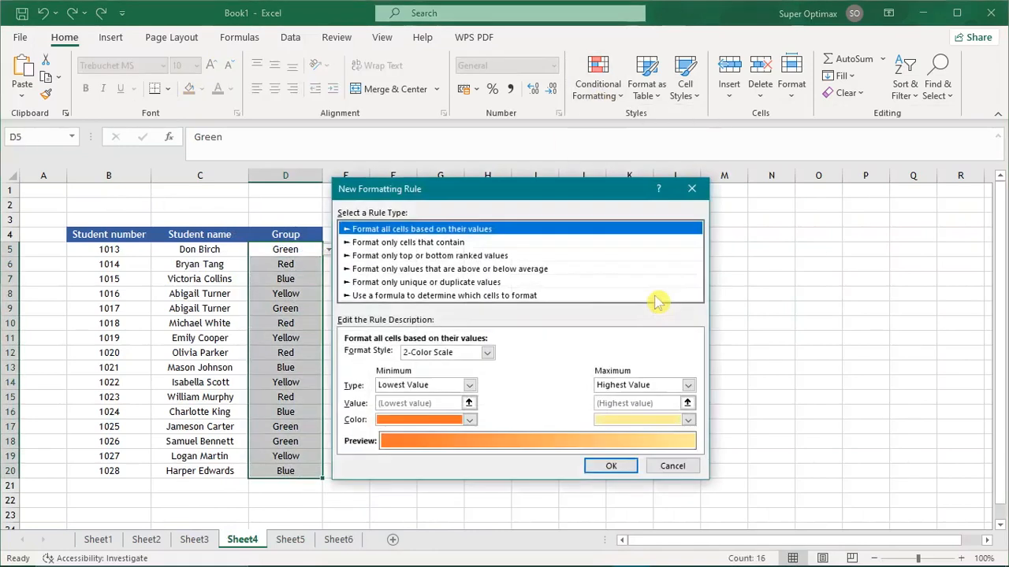
left_click(378, 296)
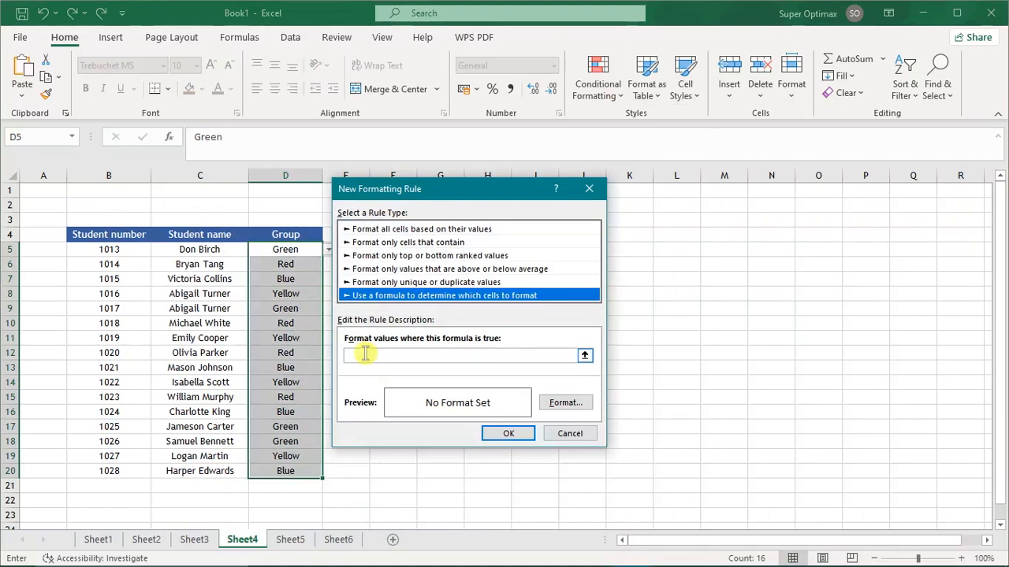
left_click(365, 355)
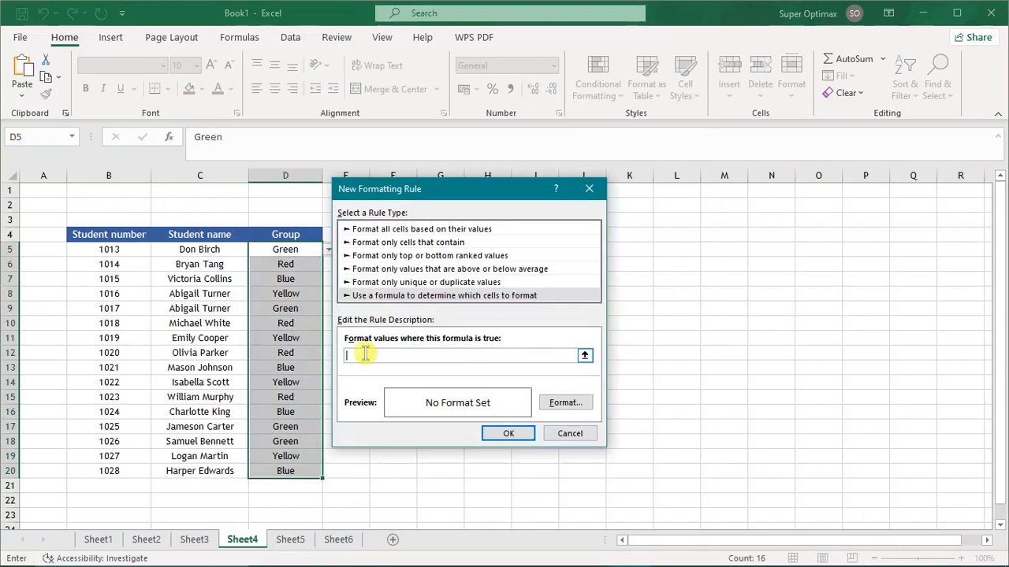
left_click(290, 250)
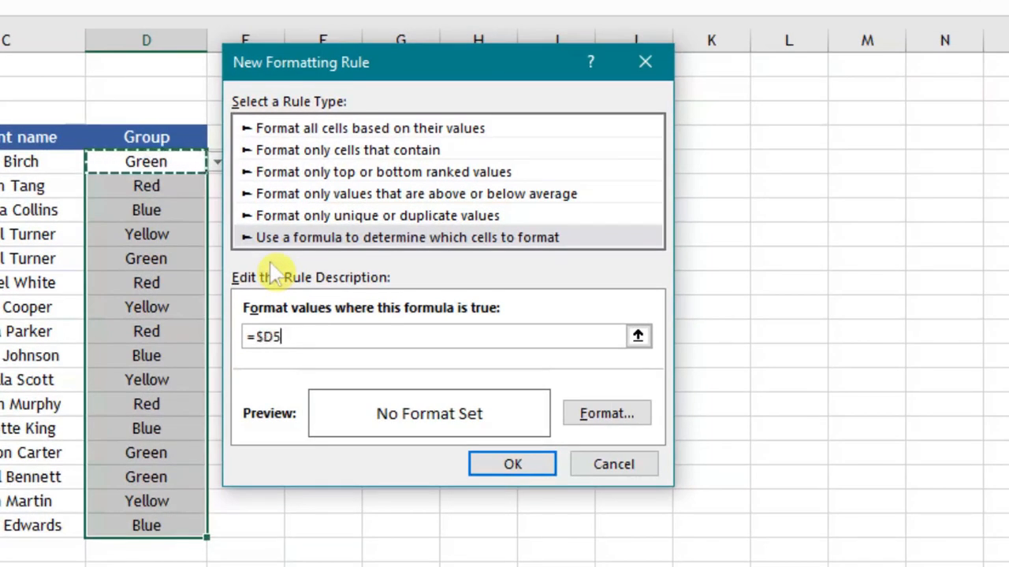
type("=")
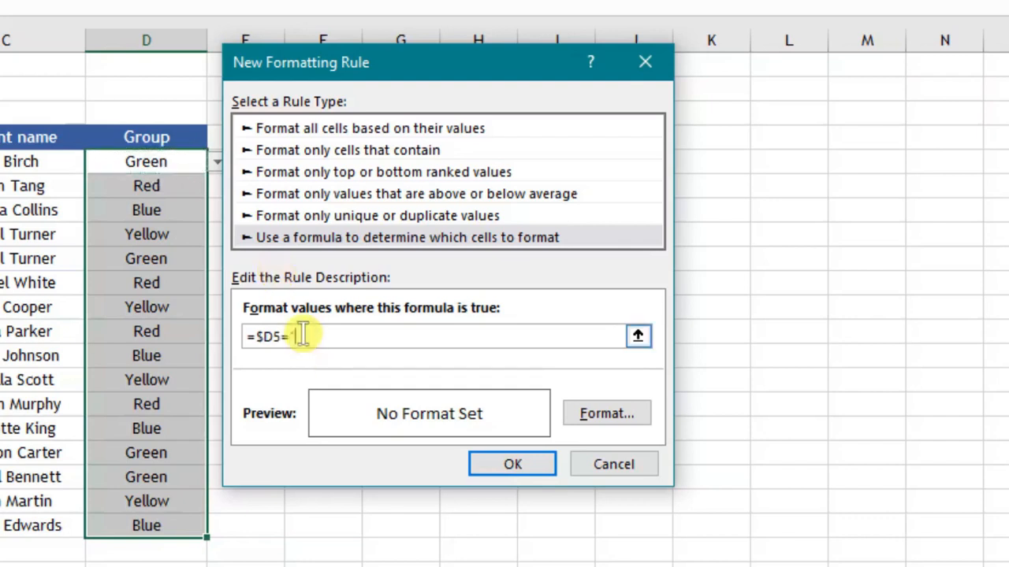
type("\"Green")
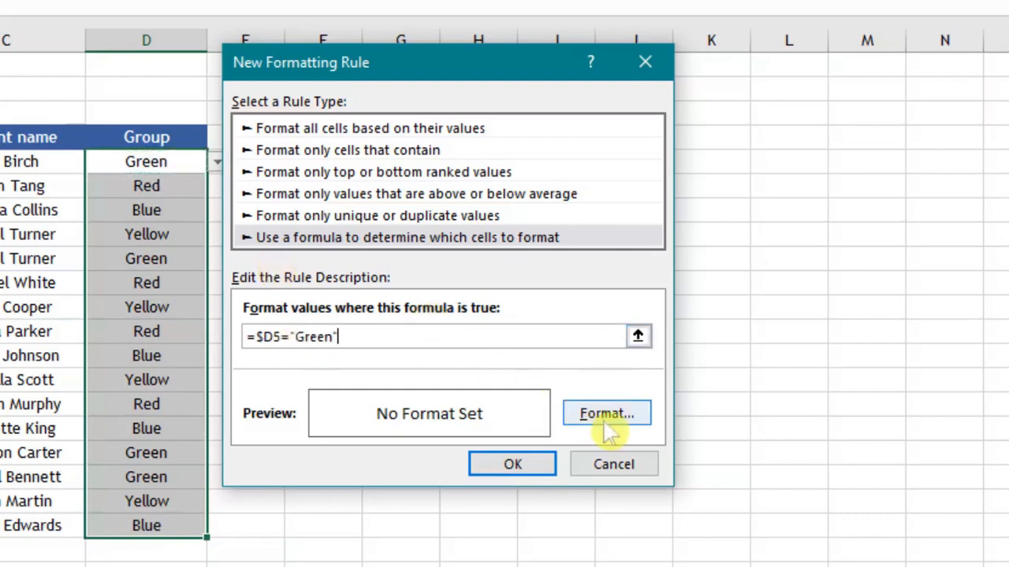
Step: Format the "Green" rule with a green fill and white font, apply it and deselect the range
left_click(606, 425)
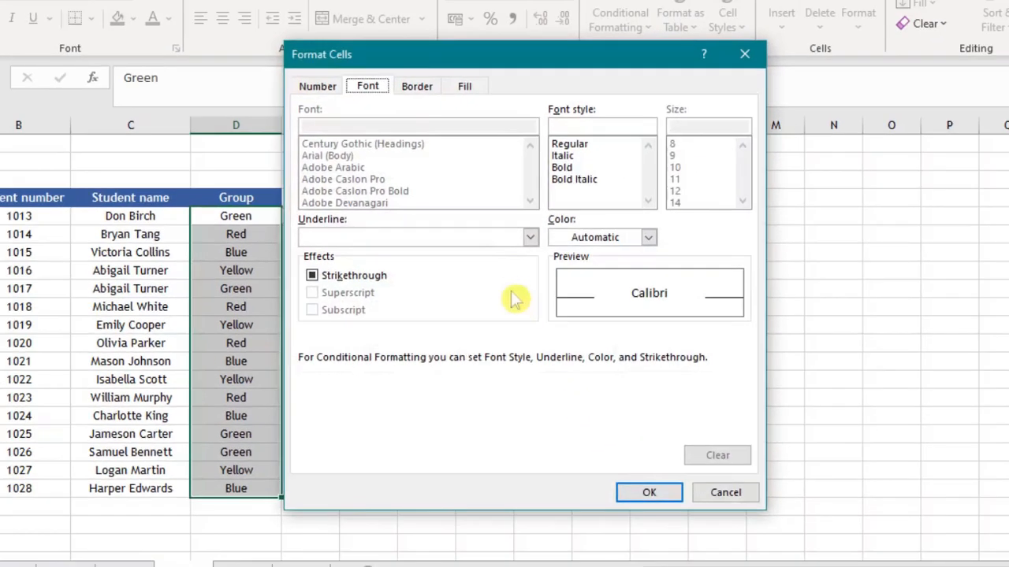
left_click(465, 87)
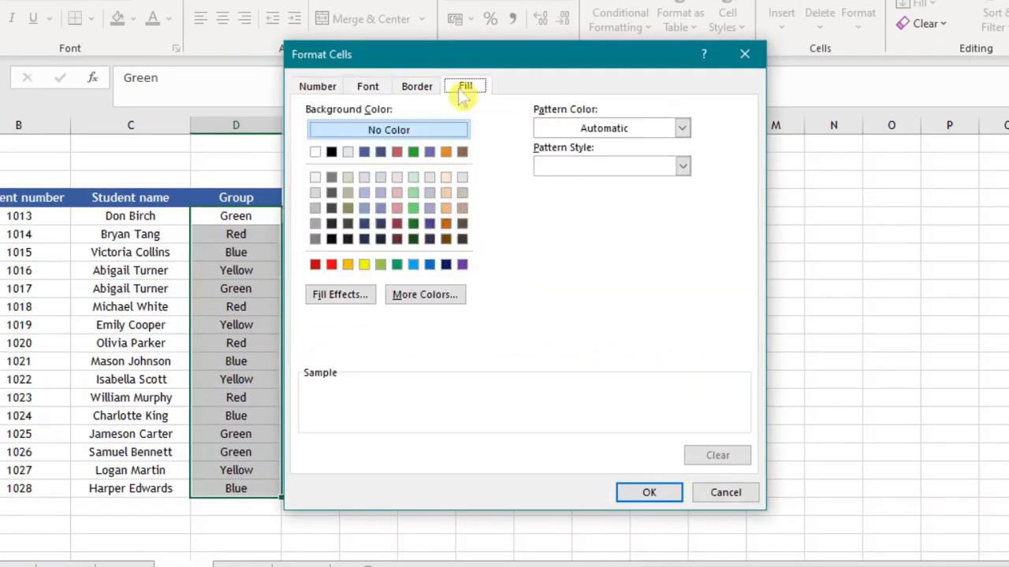
left_click(413, 152)
left_click(417, 88)
left_click(371, 89)
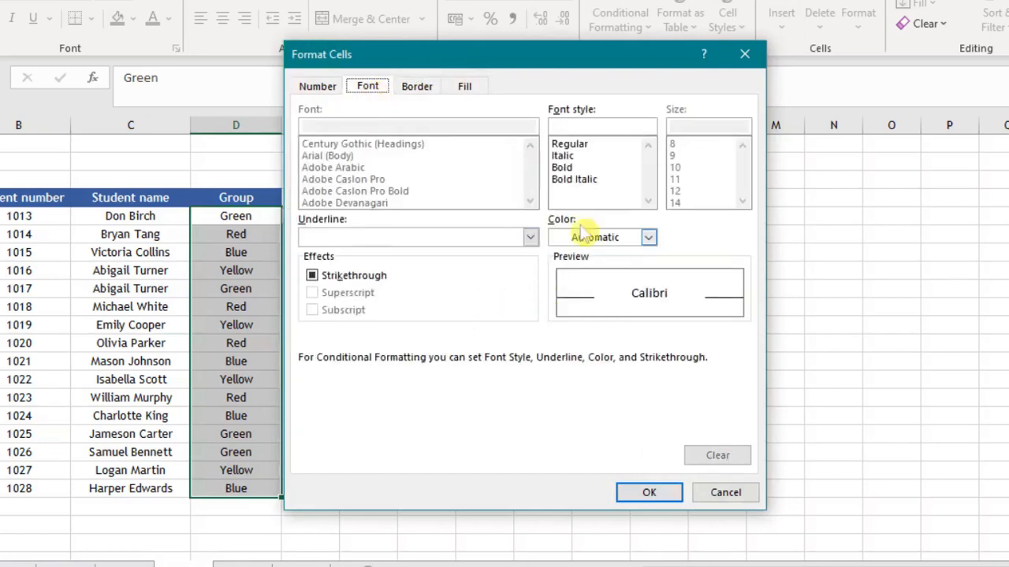
left_click(647, 237)
left_click(557, 312)
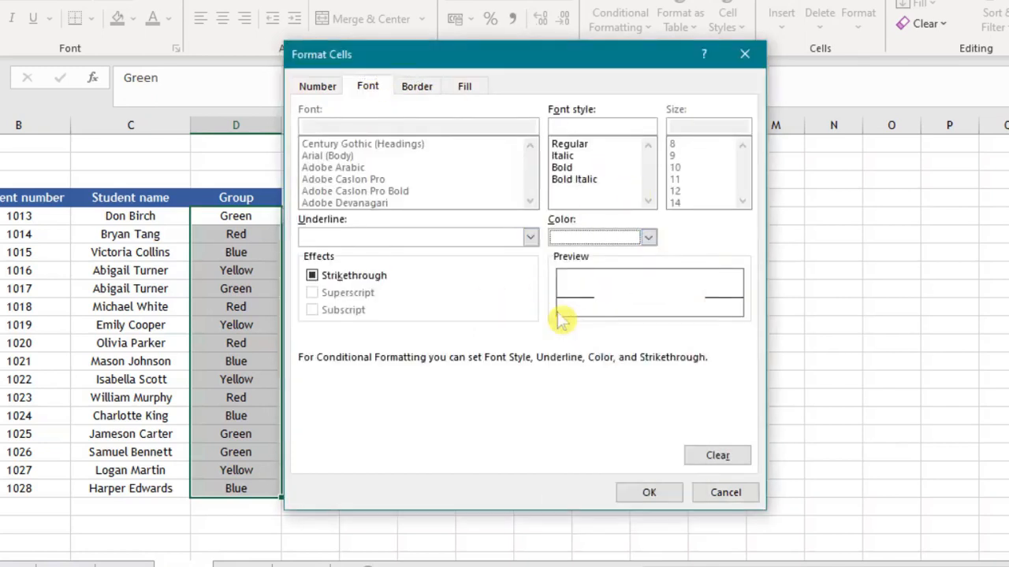
left_click(650, 494)
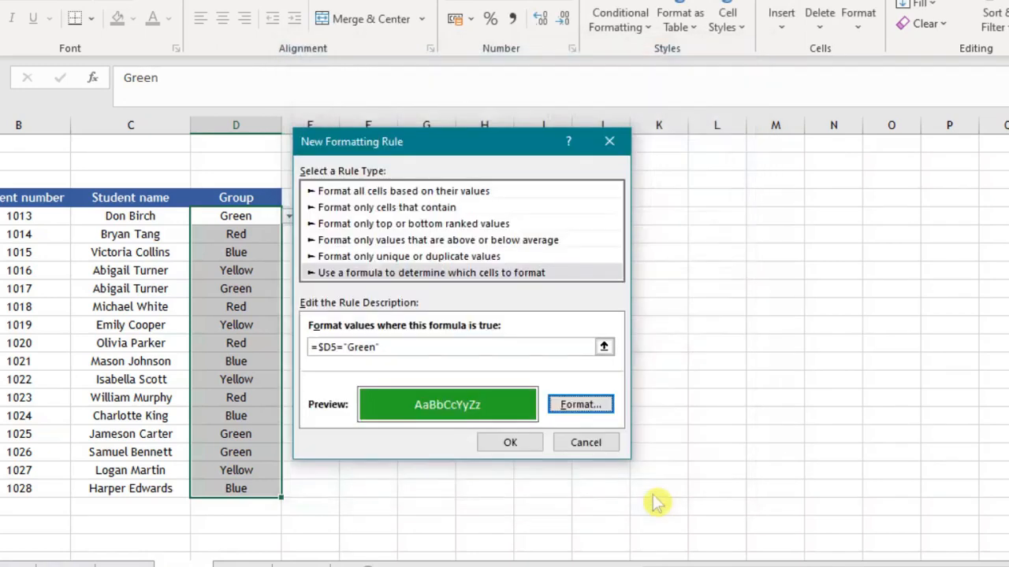
left_click(513, 434)
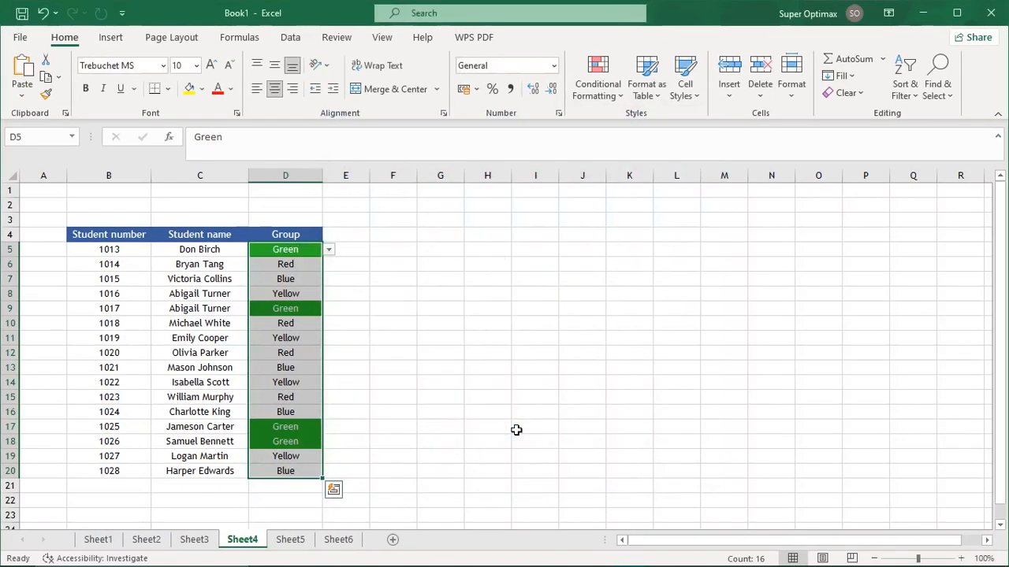
left_click(380, 329)
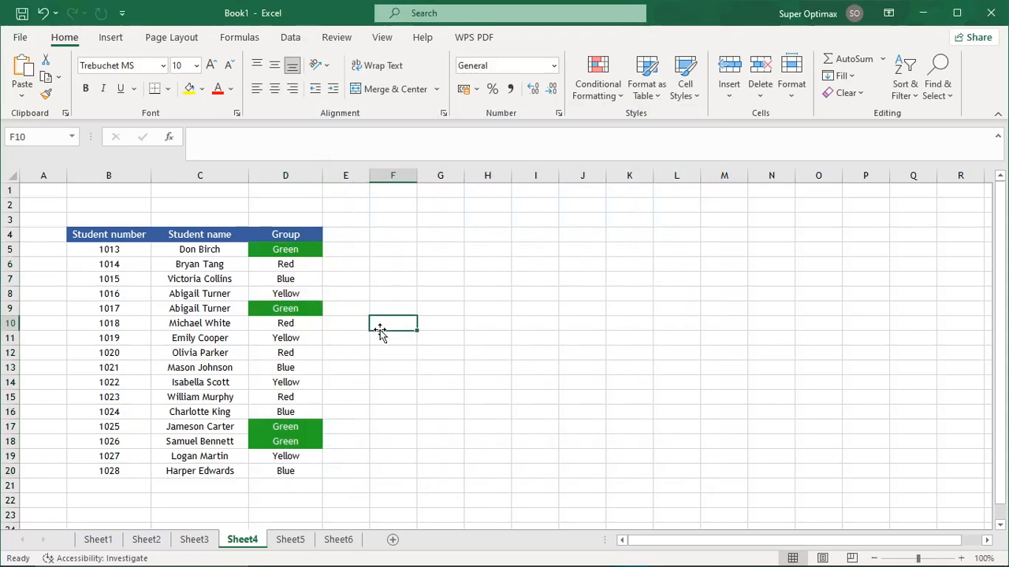
Step: Add a formula-based rule to Group cells D5:D20 that gives cells equal to "Red" a red fill and white font
left_click_drag(303, 249, 285, 471)
left_click(598, 84)
left_click(612, 292)
left_click(392, 279)
left_click_drag(381, 178, 430, 184)
left_click(286, 248)
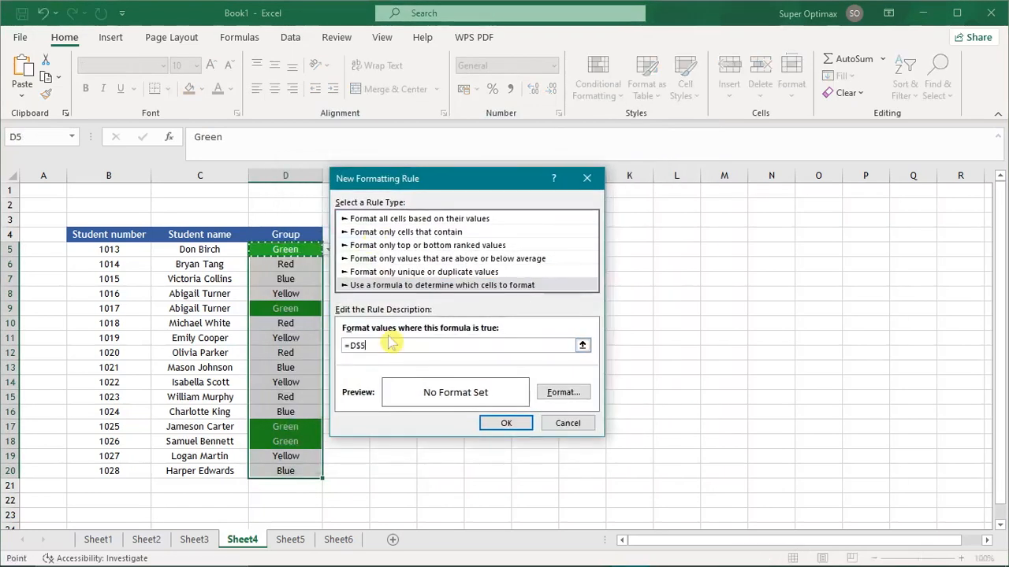
type("=\"Red\"")
left_click(563, 391)
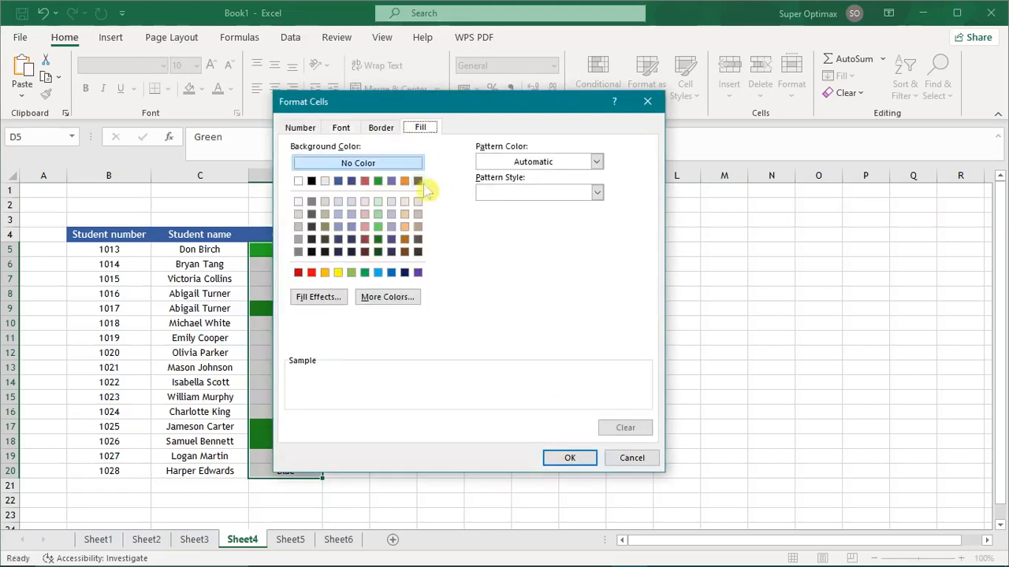
left_click(341, 127)
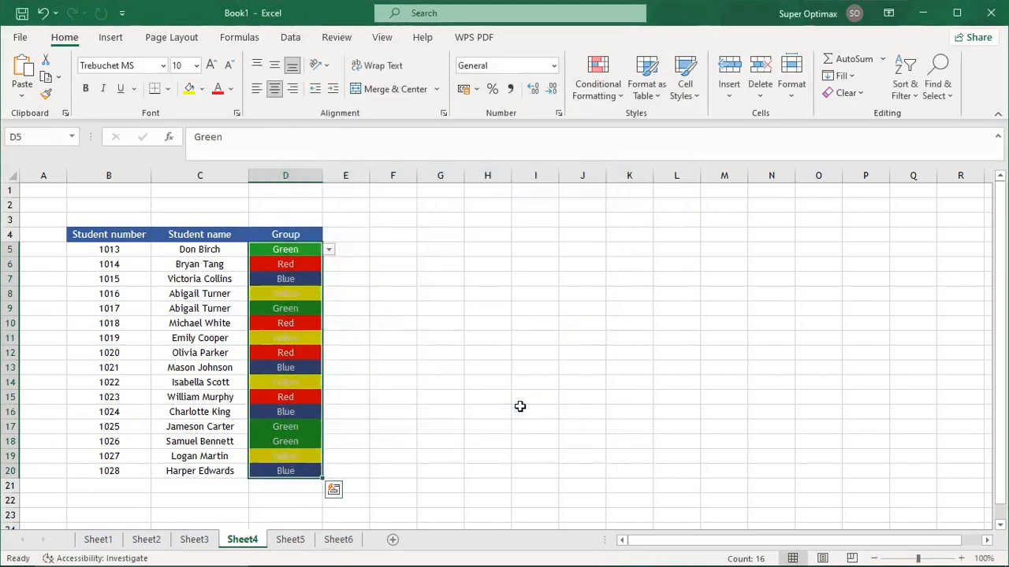
left_click(381, 325)
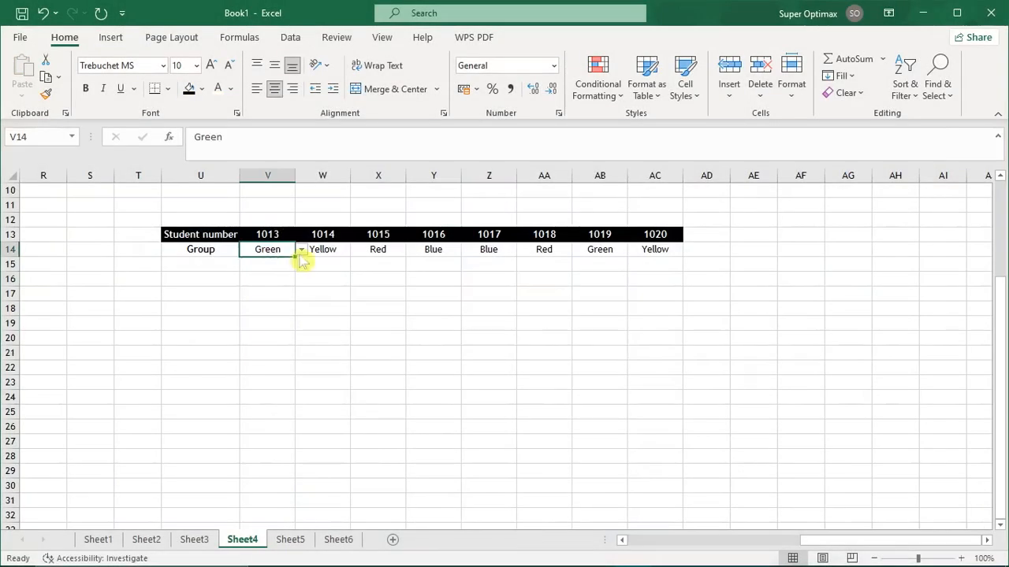
Step: Create a formula-based conditional formatting rule for the horizontal Group row V14:AC14 with the formula =V$14="Green"
left_click(316, 273)
left_click_drag(267, 249, 654, 251)
left_click(597, 84)
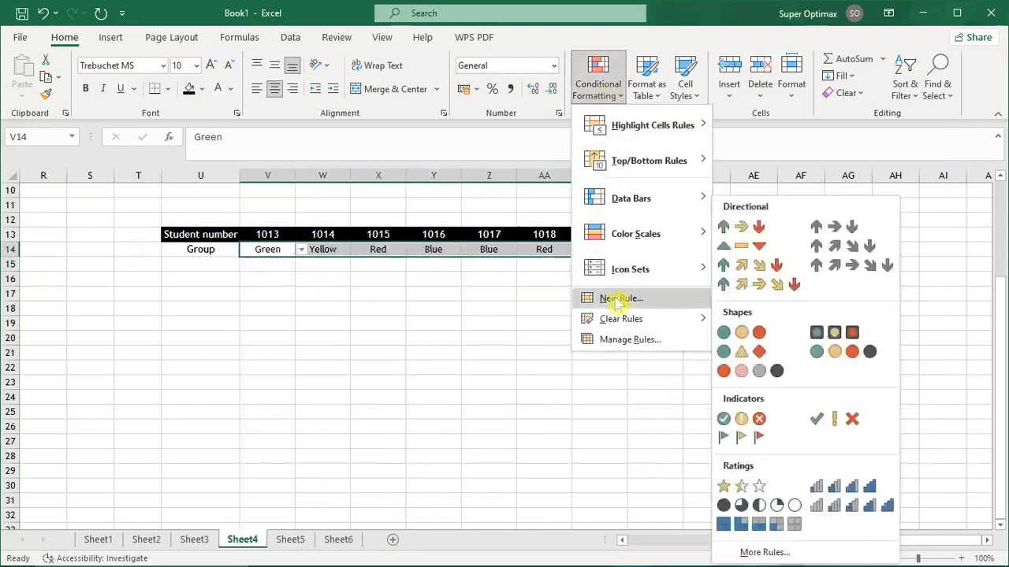
left_click(620, 295)
left_click(631, 275)
left_click(598, 335)
type("=$V$14")
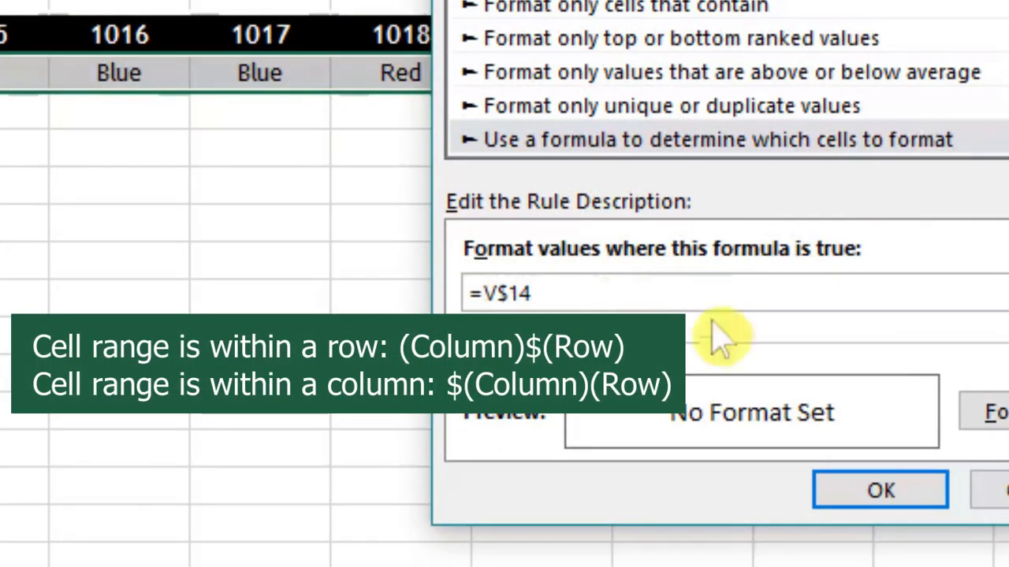
type("=\"Green")
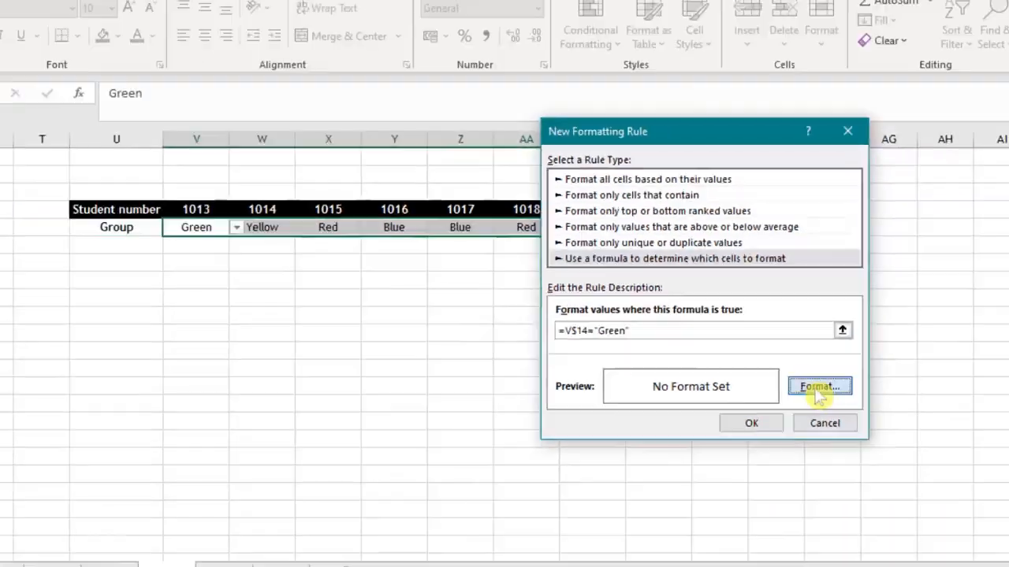
Step: Format the V14:AC14 "Green" rule with a green fill and white font and apply it
left_click(989, 412)
left_click(578, 232)
left_click(430, 108)
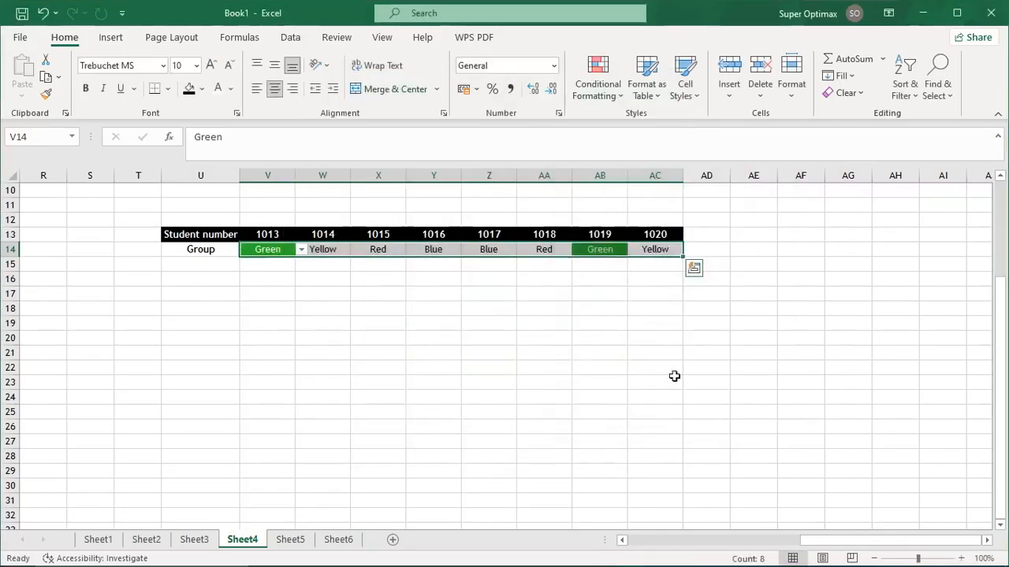
Step: Add formula-based conditional formatting rules to Group cells V14:AC14 for the remaining colours, including yellow and red fills for their matching groups
left_click(588, 319)
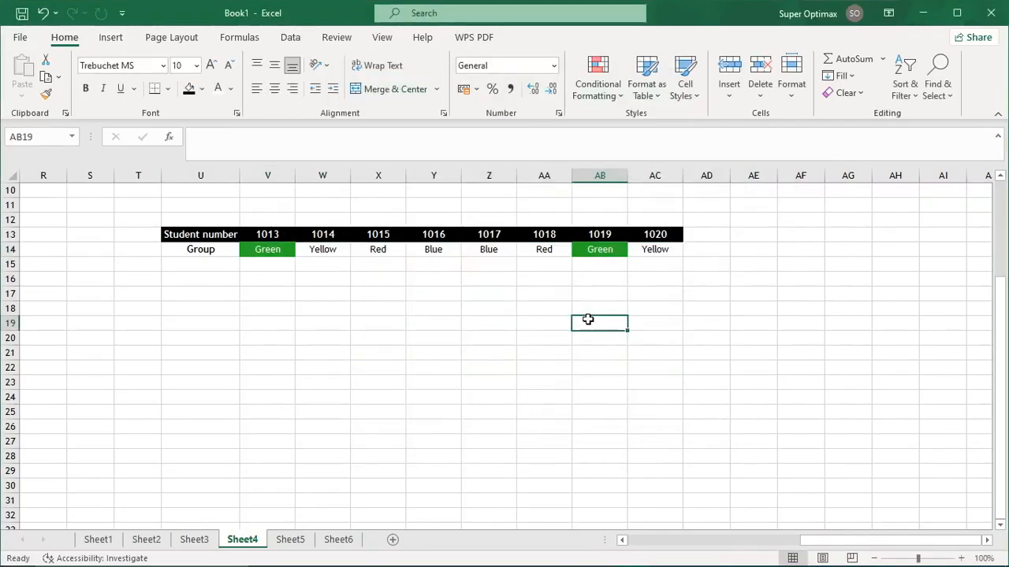
left_click_drag(267, 249, 654, 249)
left_click(597, 84)
left_click(610, 297)
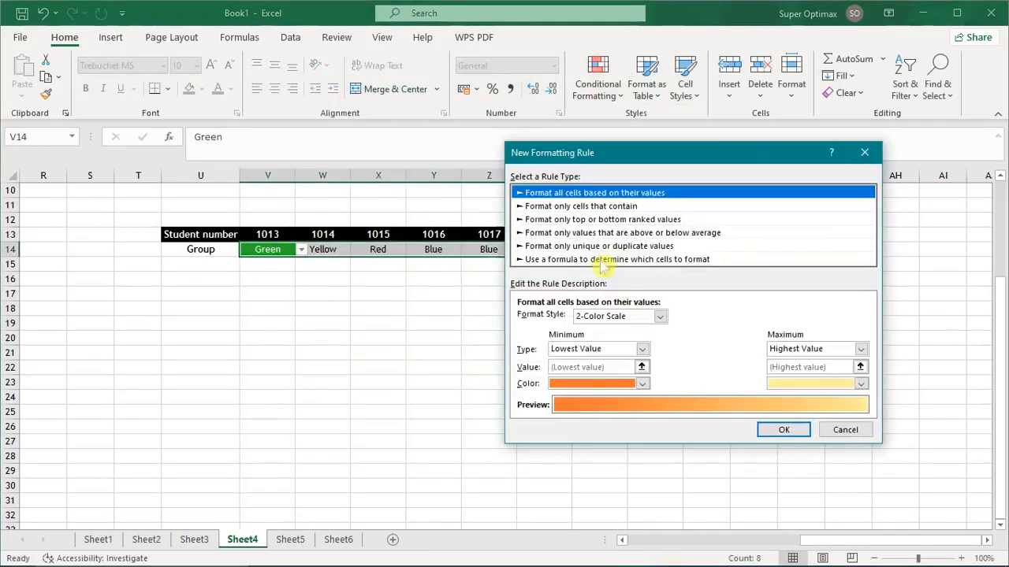
left_click(617, 259)
left_click(599, 319)
left_click(282, 249)
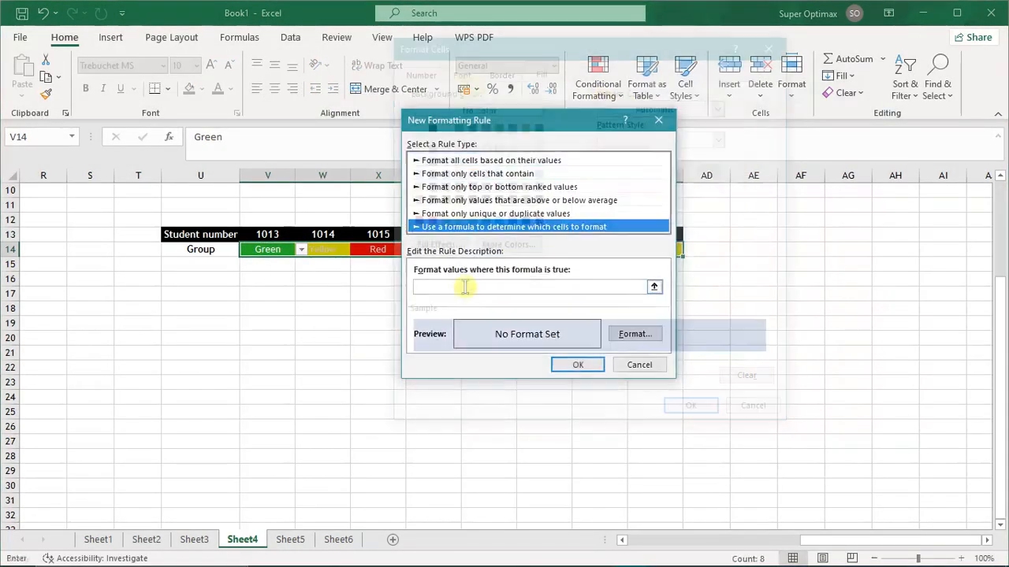
left_click(578, 365)
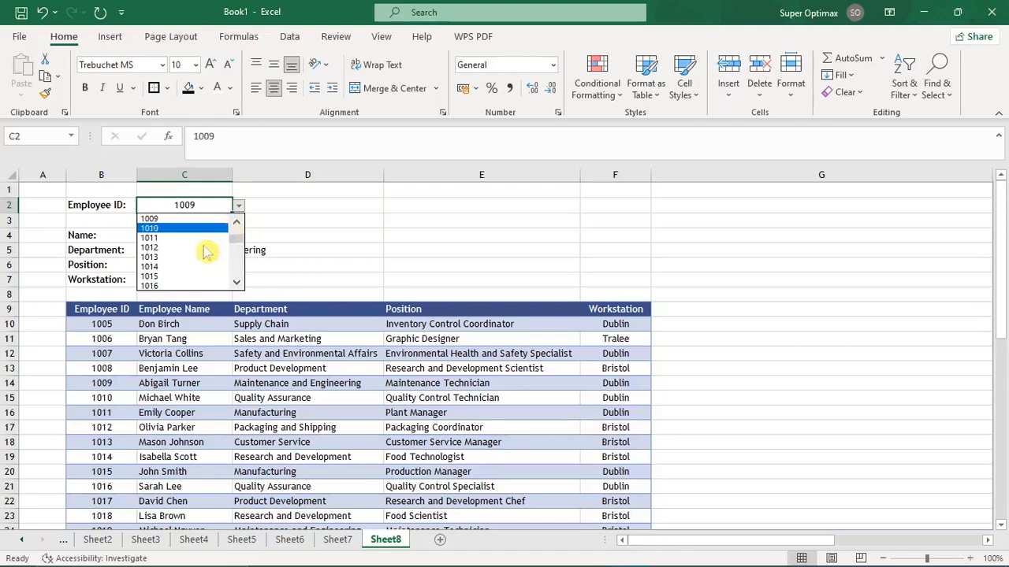
Step: Test the lookup form on Sheet8 by choosing different employee IDs from the drop-down in C2
left_click(207, 252)
left_click(238, 205)
scroll(189, 252, "down", 3)
left_click(202, 279)
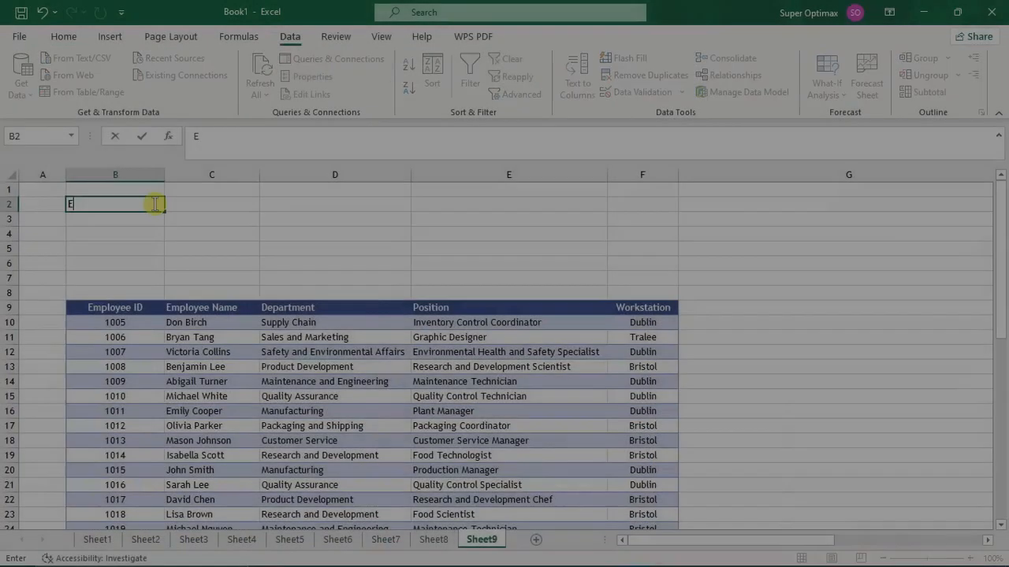
Step: Enter the label "Employee ID:" in B2 and "Employee Name:", "Department:", "Position:" and "Workstation:" in B4:B7 of Sheet9
type("mployee ID:")
key("Return")
key("Return")
type("Employee Name:")
key("Return")
type("Department:")
key("Return")
type("Position")
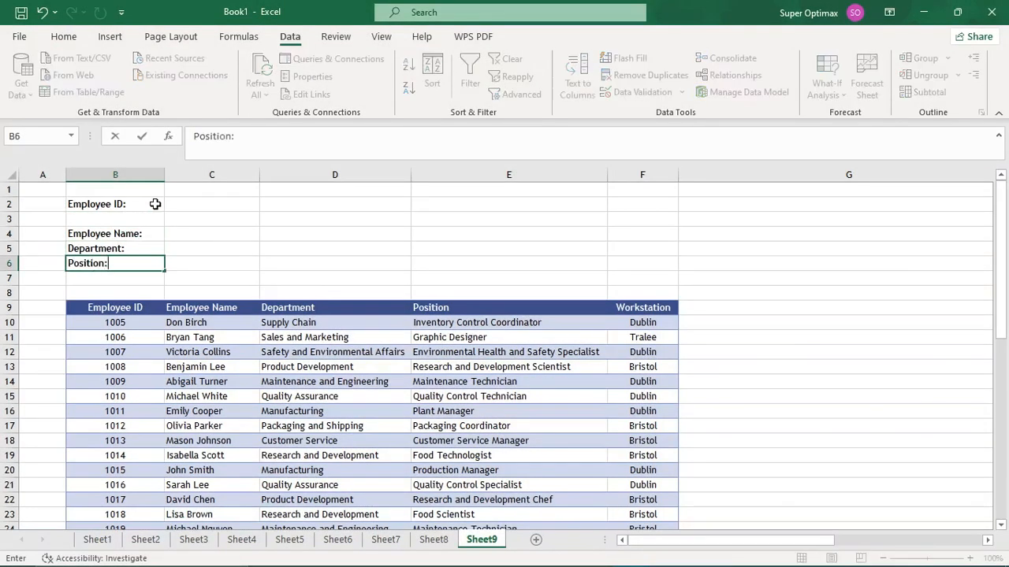
type(":")
key("Return")
type("Workstation:")
key("Return")
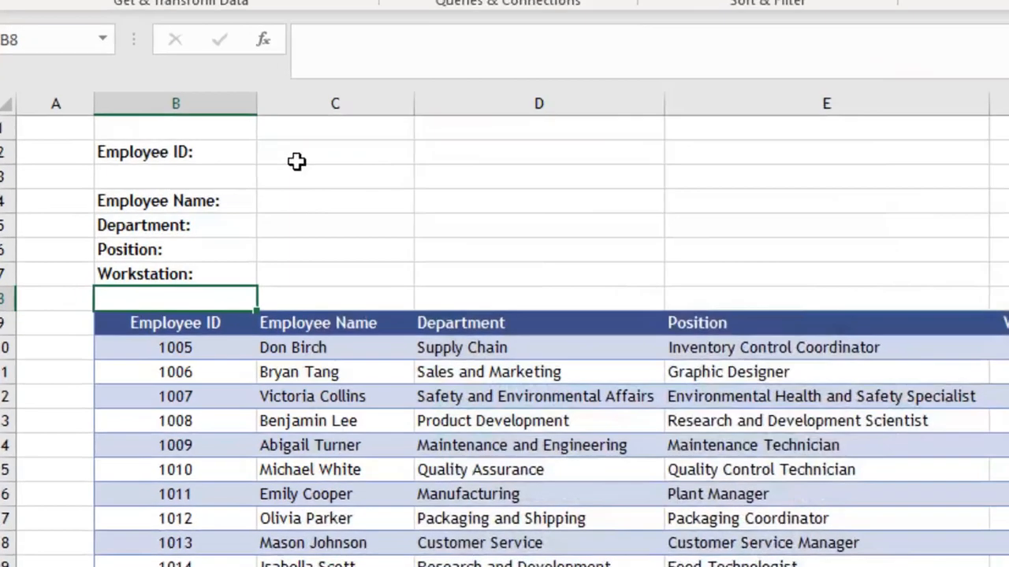
Step: Start a VLOOKUP formula in C4 with C2 as the lookup value and B10:F49 as the table array
left_click(191, 233)
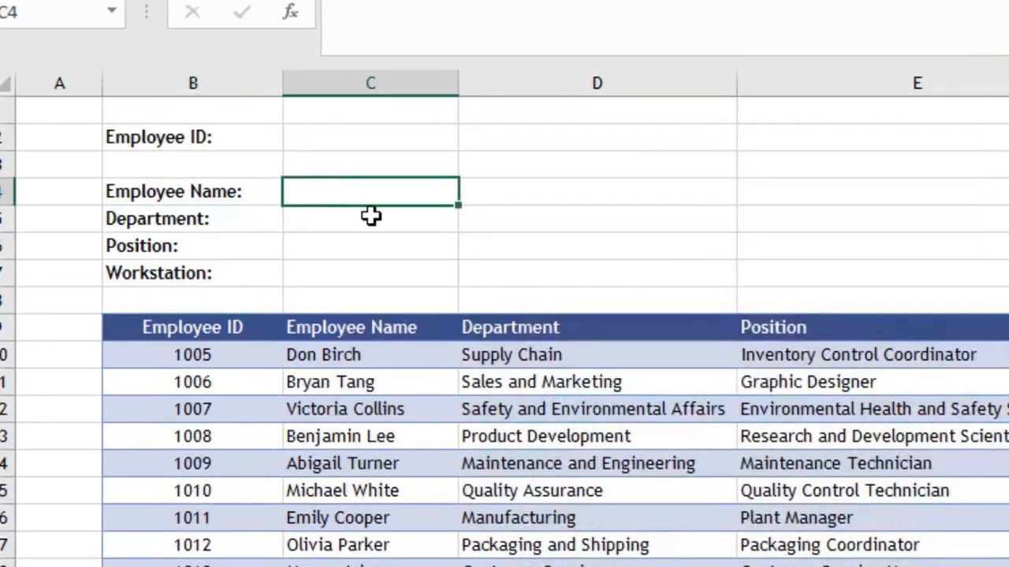
type("=vl")
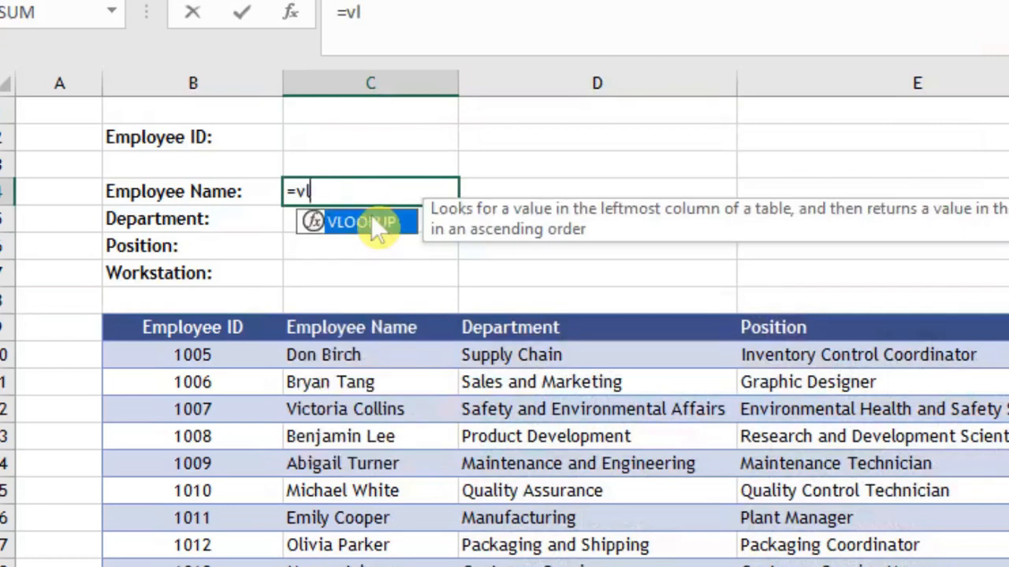
type("ookup(")
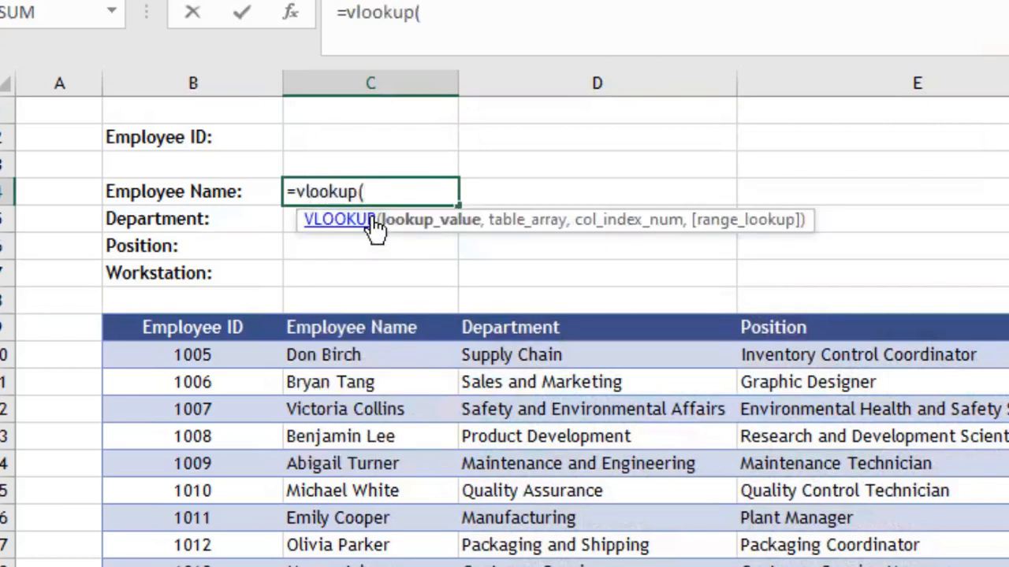
left_click(430, 143)
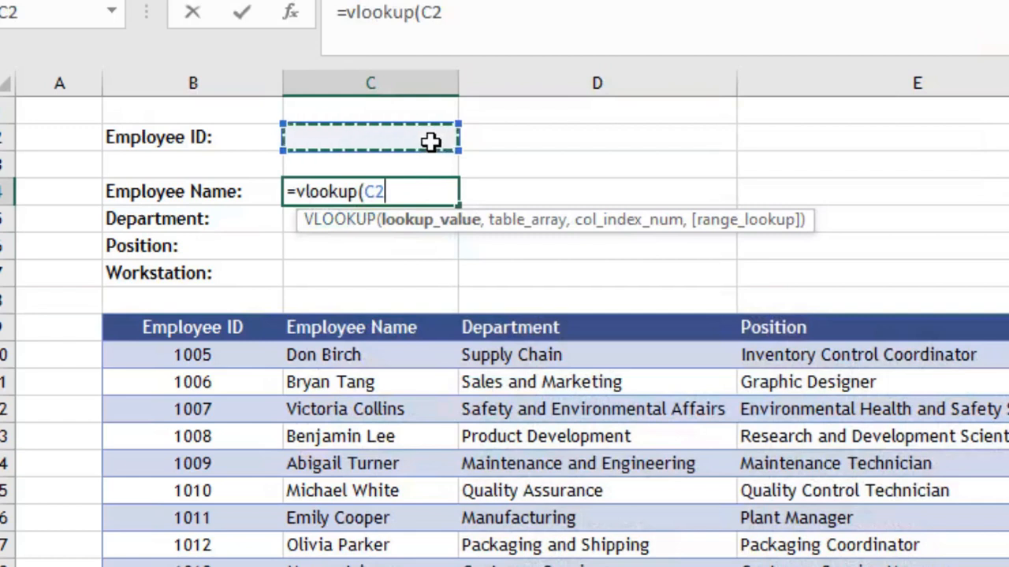
type(",")
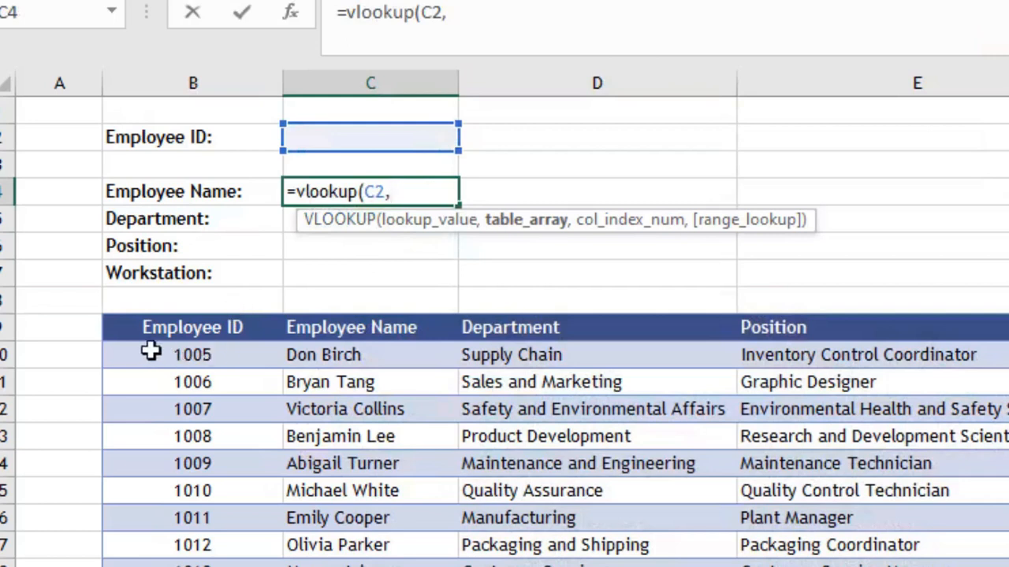
left_click_drag(137, 354, 999, 561)
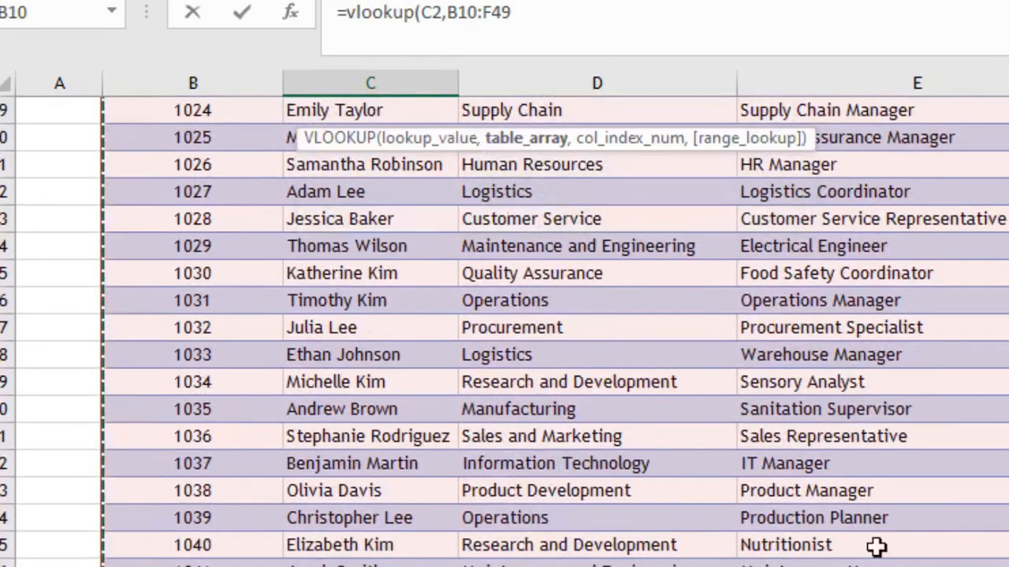
scroll(551, 378, "up", 9)
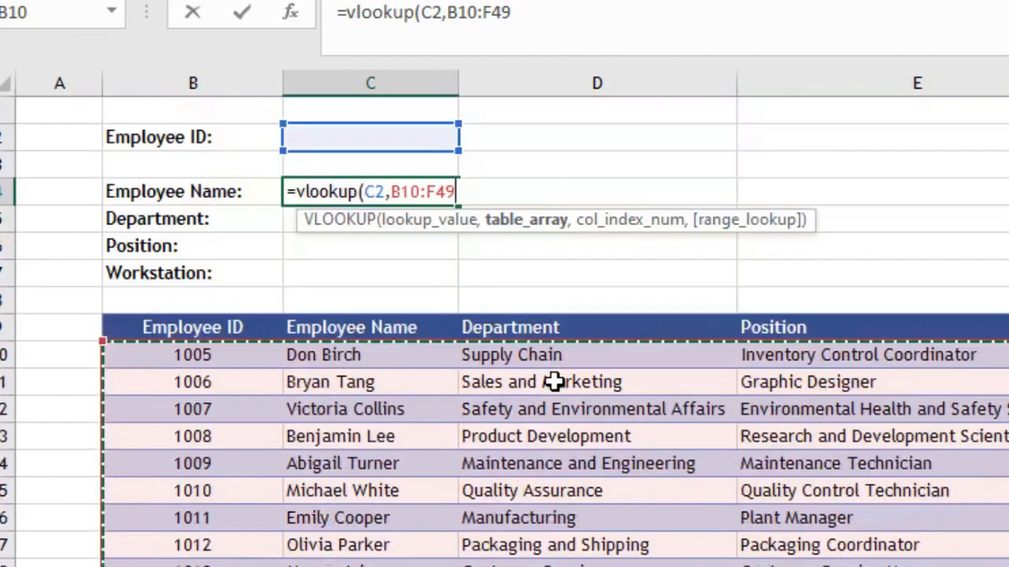
Step: Complete the C4 VLOOKUP formula with column index 2 and FALSE for an exact match
type(",2")
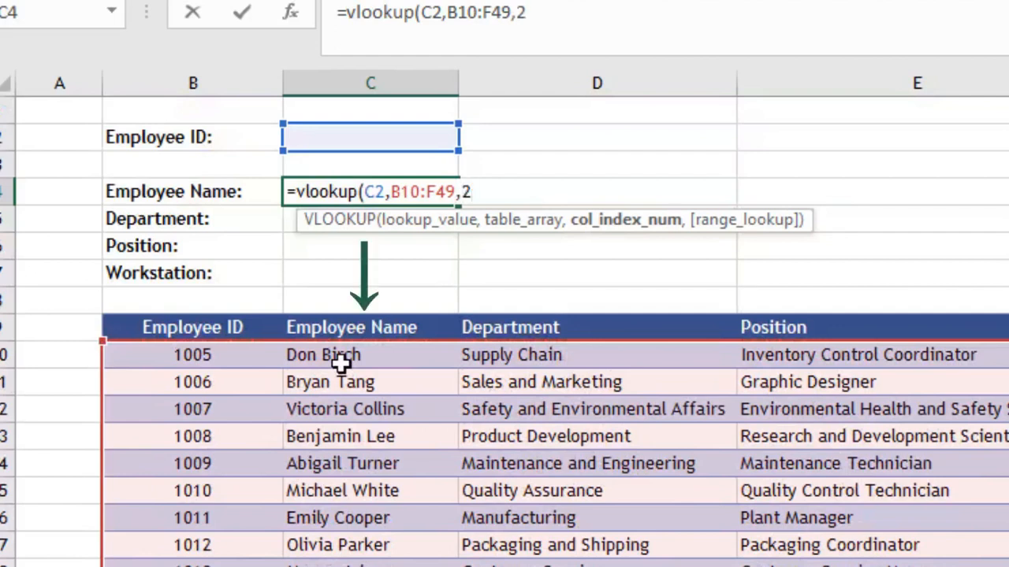
type(",")
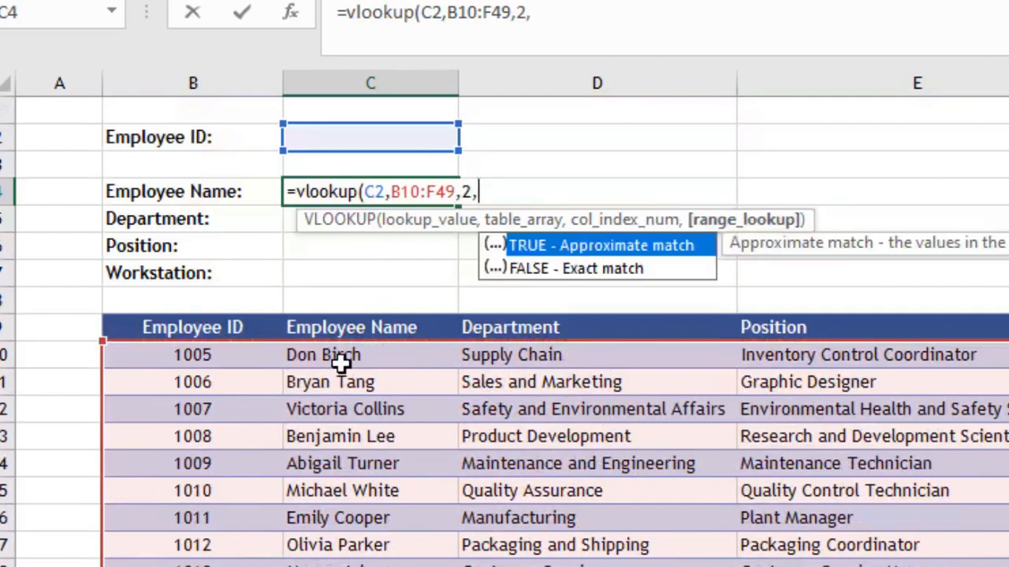
left_click(656, 272)
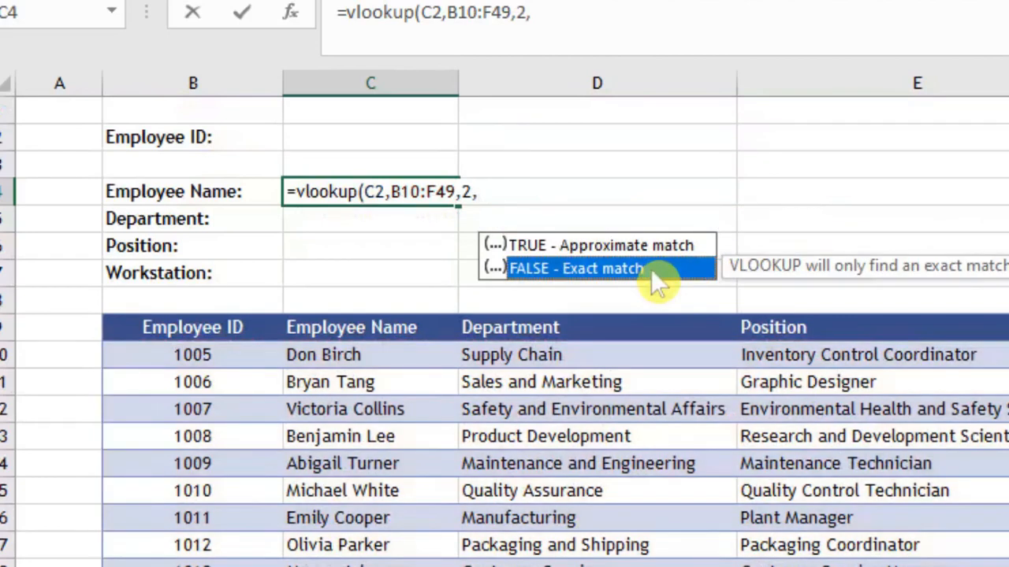
type("FALSE)")
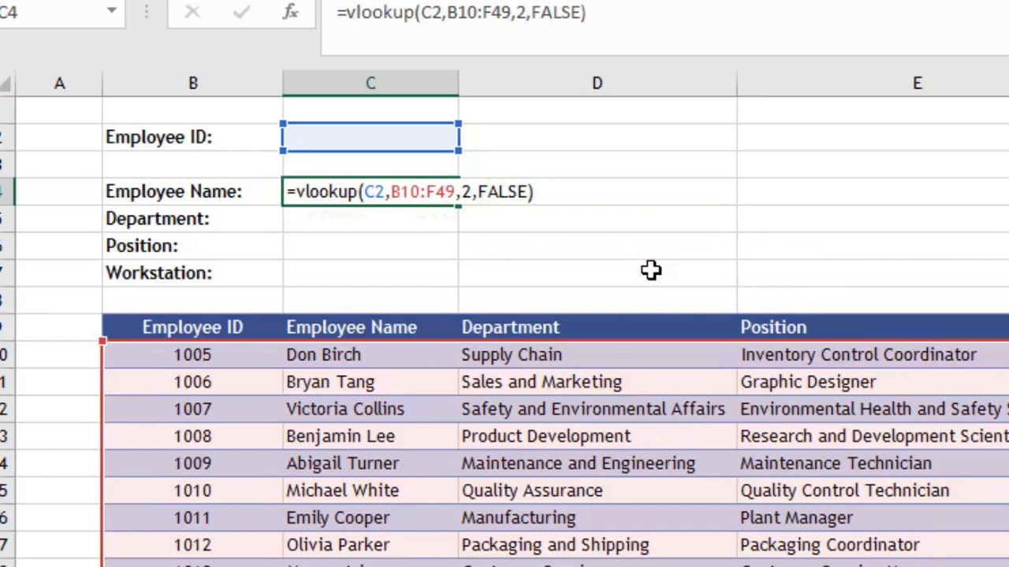
key("Return")
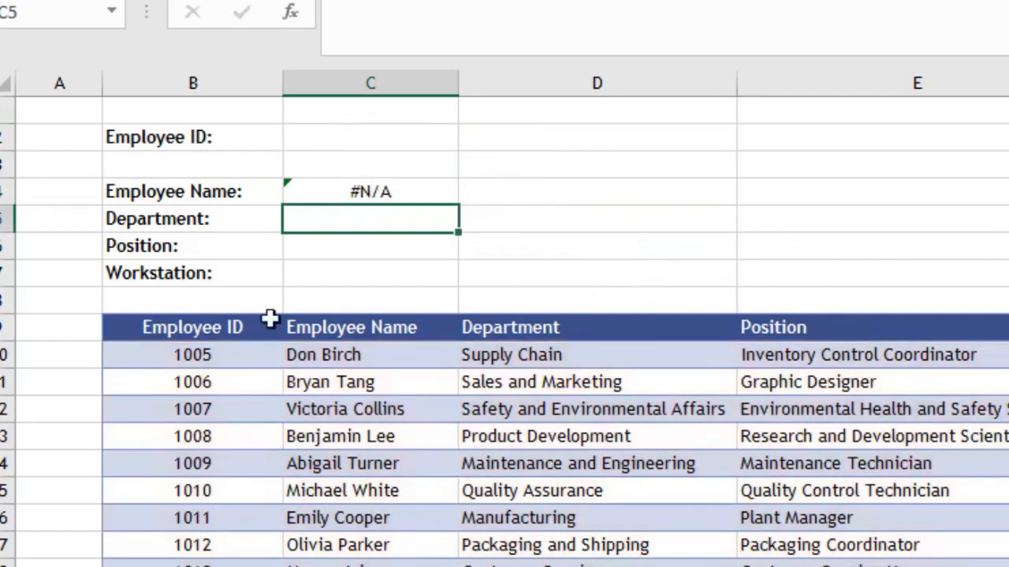
Step: Enter the ID of the first employee in the table into the Employee ID cell C2
left_click(365, 147)
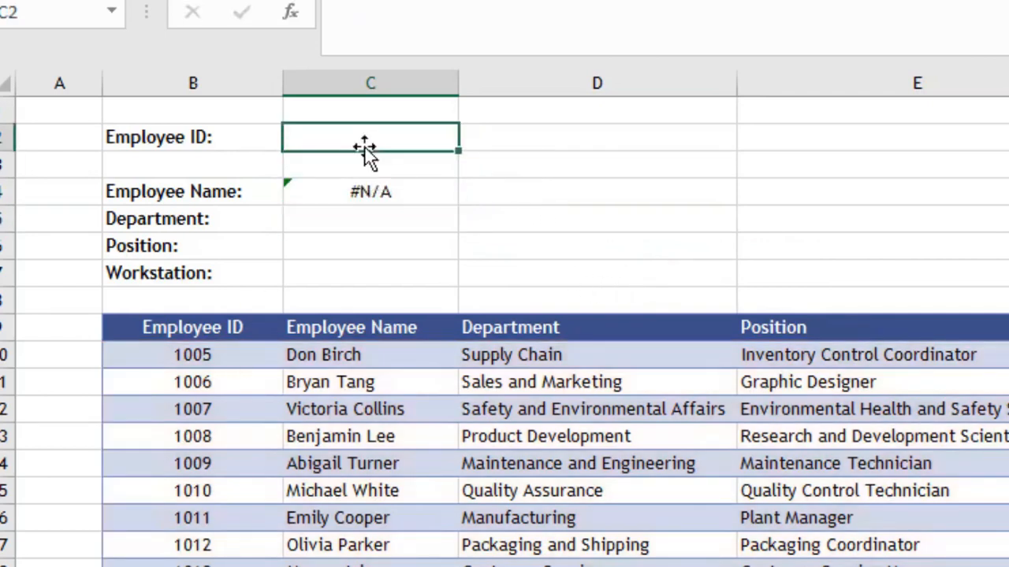
double_click(430, 144)
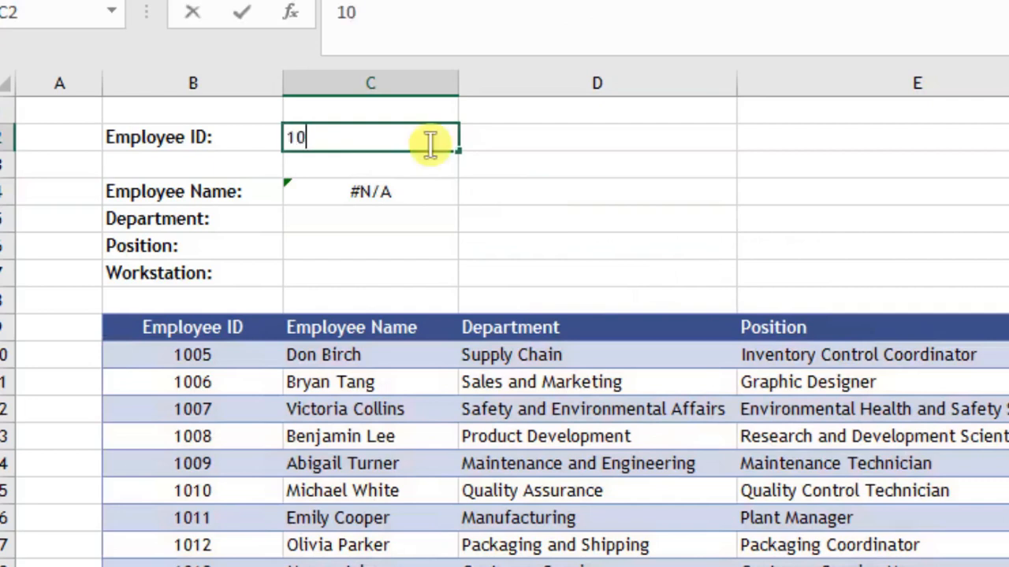
key("Return")
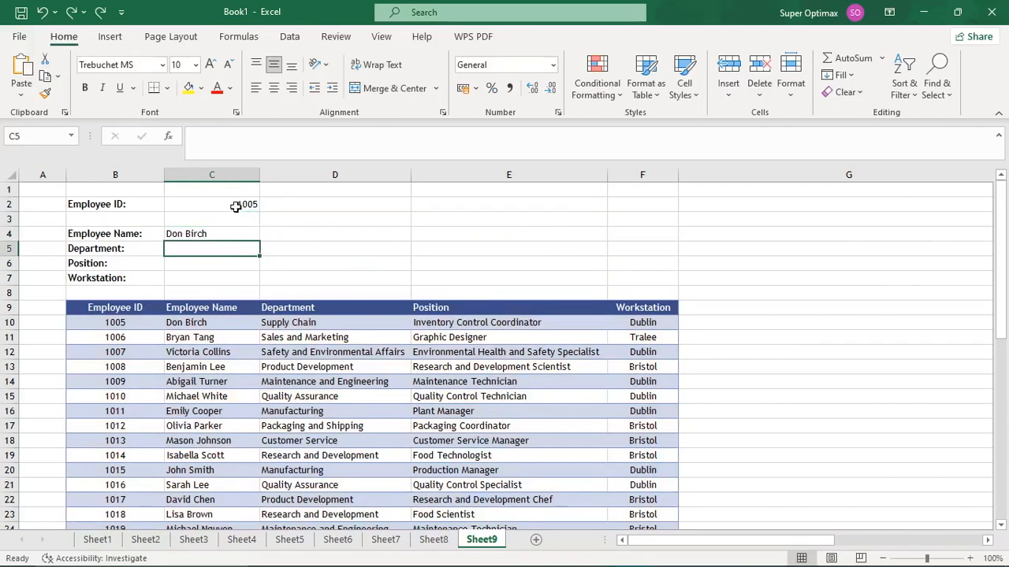
Step: Centre the contents of cells C2:C7 horizontally and deselect the range
left_click_drag(235, 206, 236, 274)
left_click(273, 87)
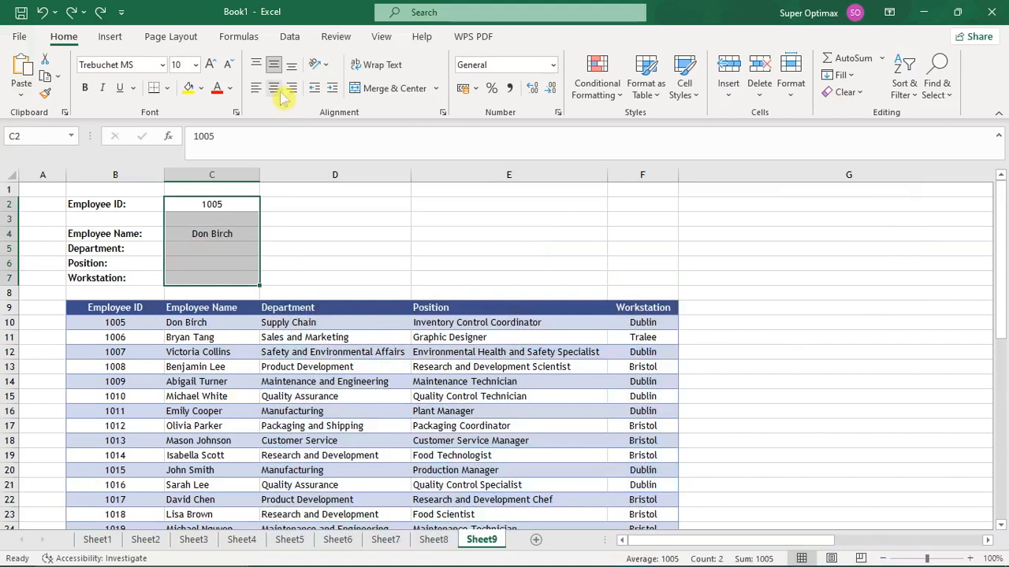
left_click(281, 220)
Step: Copy the VLOOKUP formula text from C4 into the Department cell C5 and set its column index to 3
left_click(236, 236)
left_click_drag(340, 153, 185, 157)
key("ctrl+c")
key("Return")
double_click(218, 250)
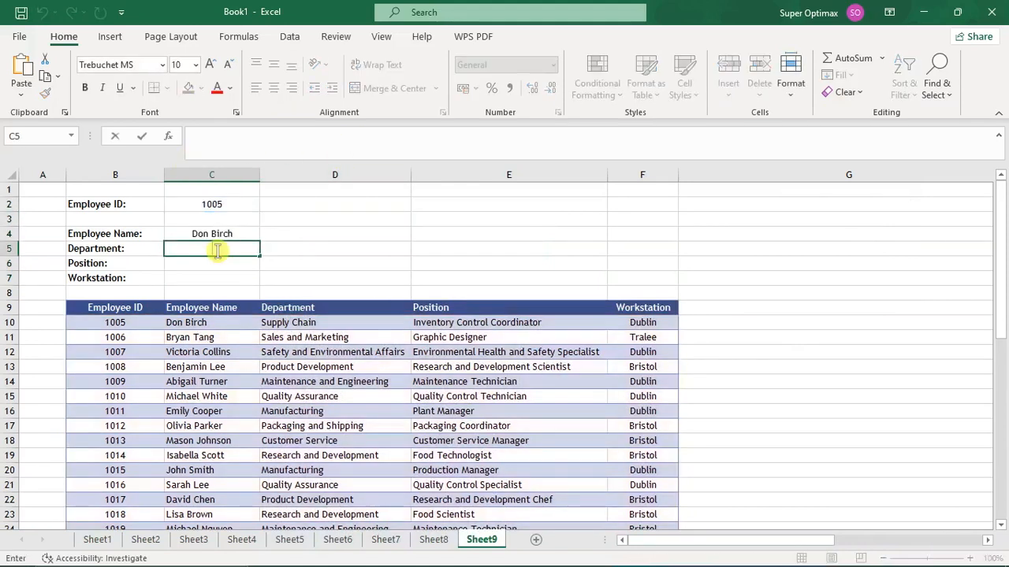
key("ctrl+v")
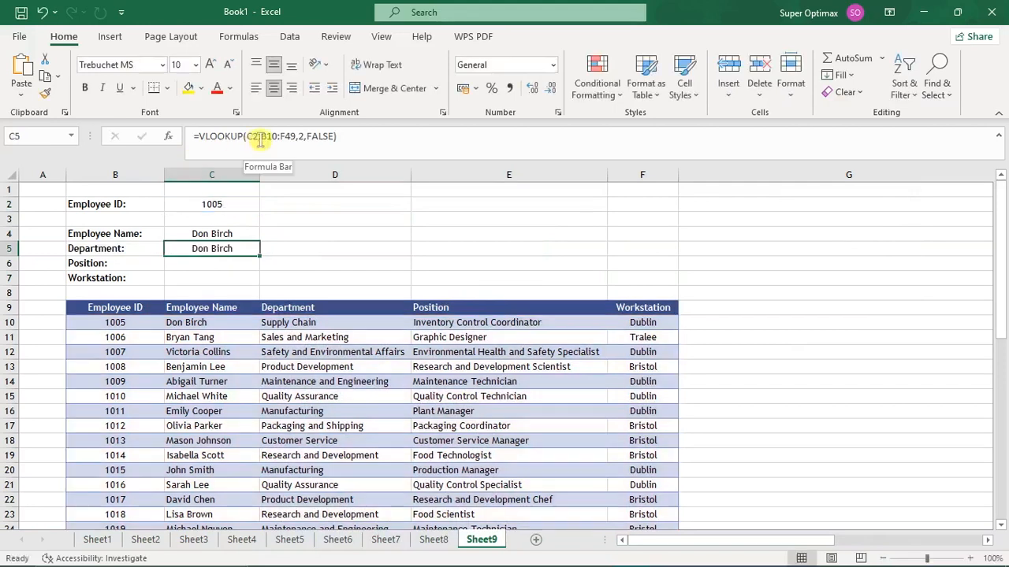
left_click(298, 135)
double_click(299, 136)
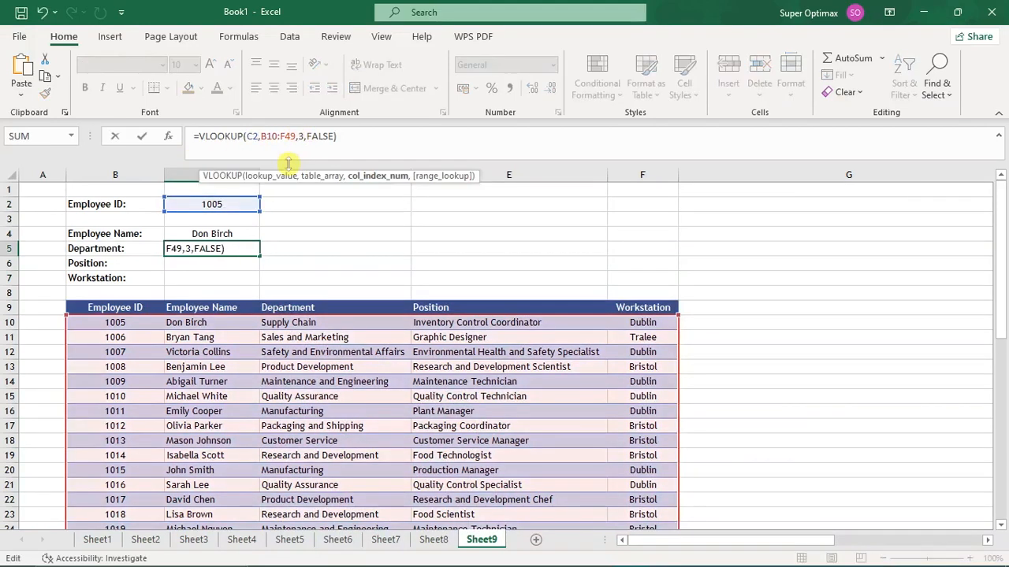
key("Return")
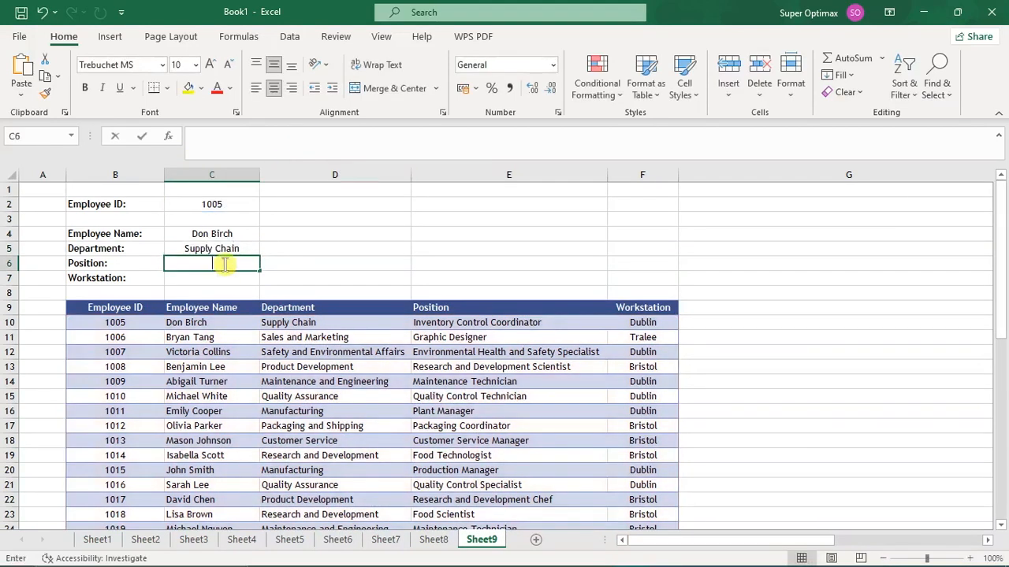
Step: Paste the VLOOKUP formula into the Position cell C6 with column index 4 and wrap the cell's text
double_click(225, 265)
key("ctrl+v")
double_click(299, 136)
type("4")
key("Return")
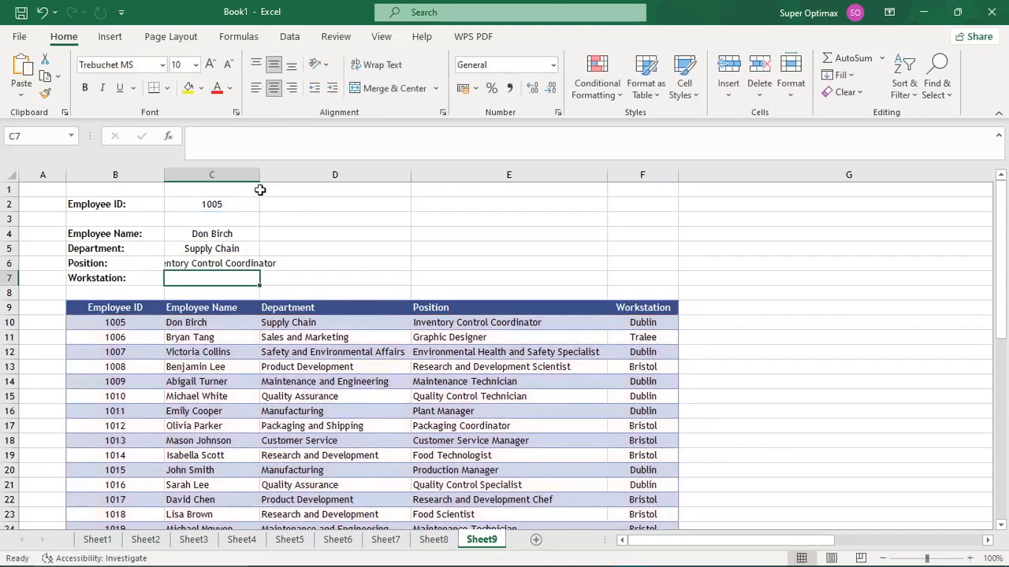
left_click(236, 264)
left_click(377, 65)
Step: Paste the VLOOKUP formula into the Workstation cell C7 and set its column index to 5
left_click(246, 293)
left_click(275, 139)
key("ctrl+v")
double_click(299, 135)
type("5")
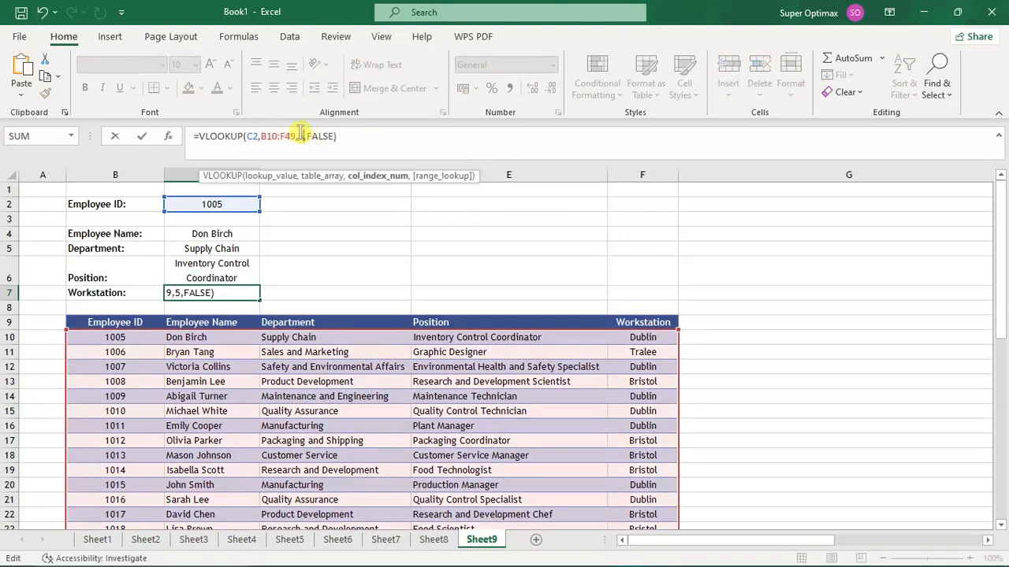
key("Return")
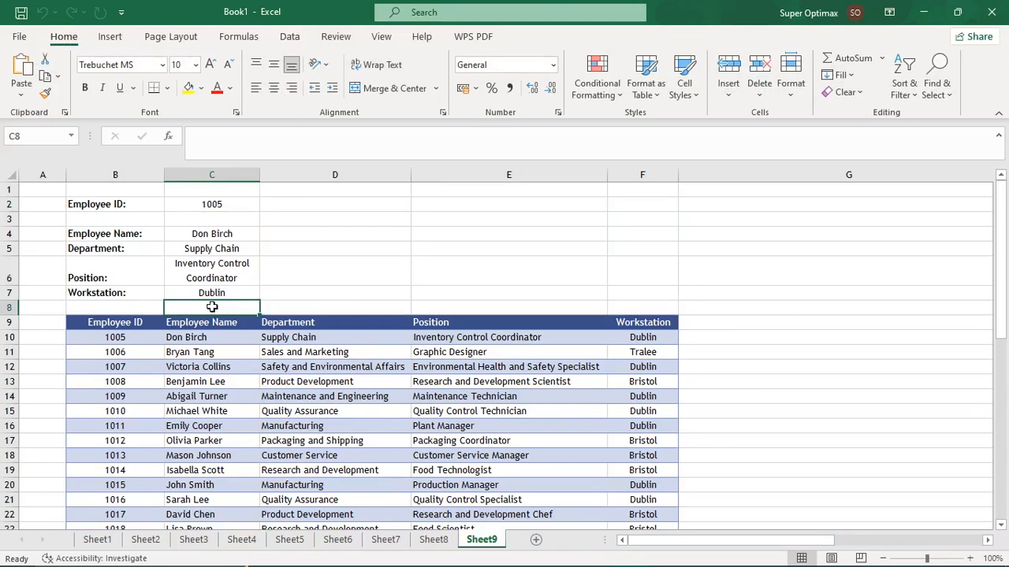
Step: Add a list-type data validation drop-down to the Employee ID cell C2, sourced from =$B$10:$B$49
left_click(240, 207)
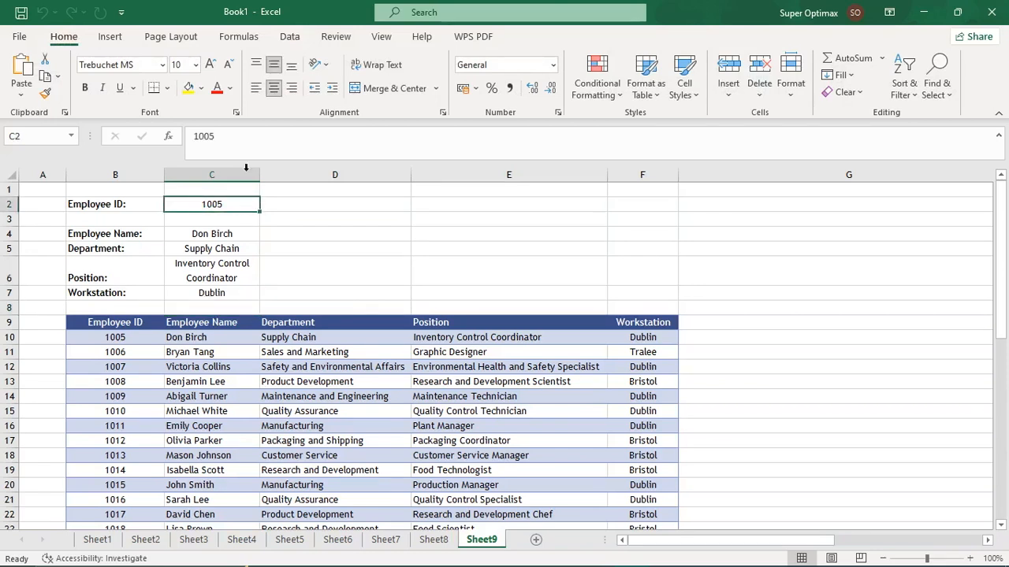
left_click(289, 37)
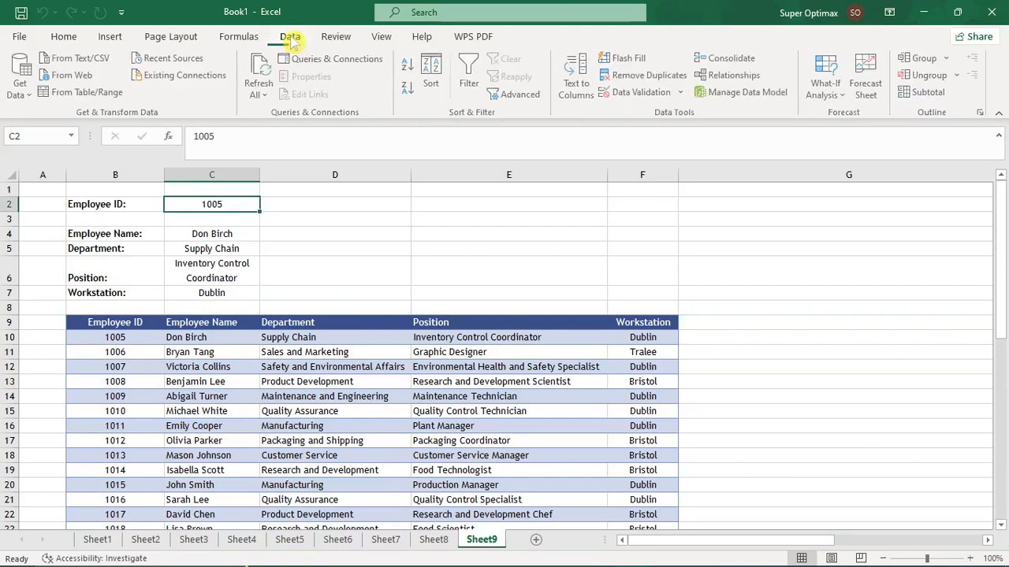
left_click(683, 92)
left_click(654, 108)
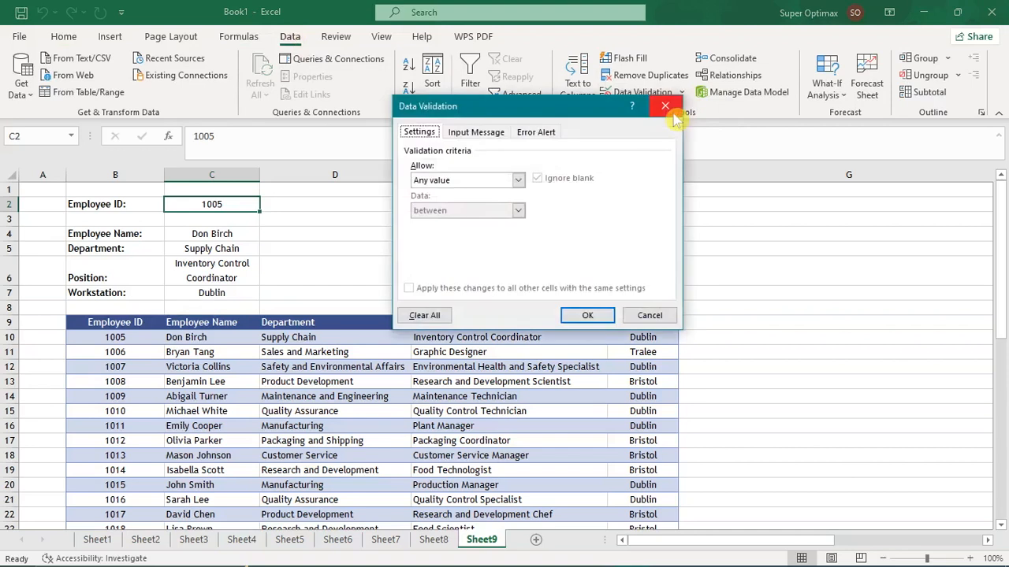
left_click(470, 182)
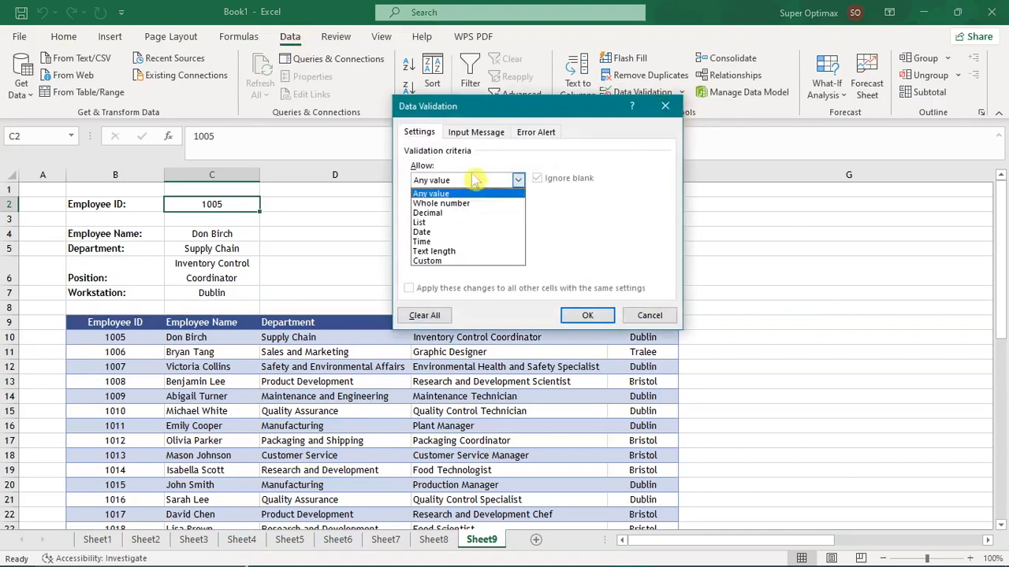
left_click(459, 223)
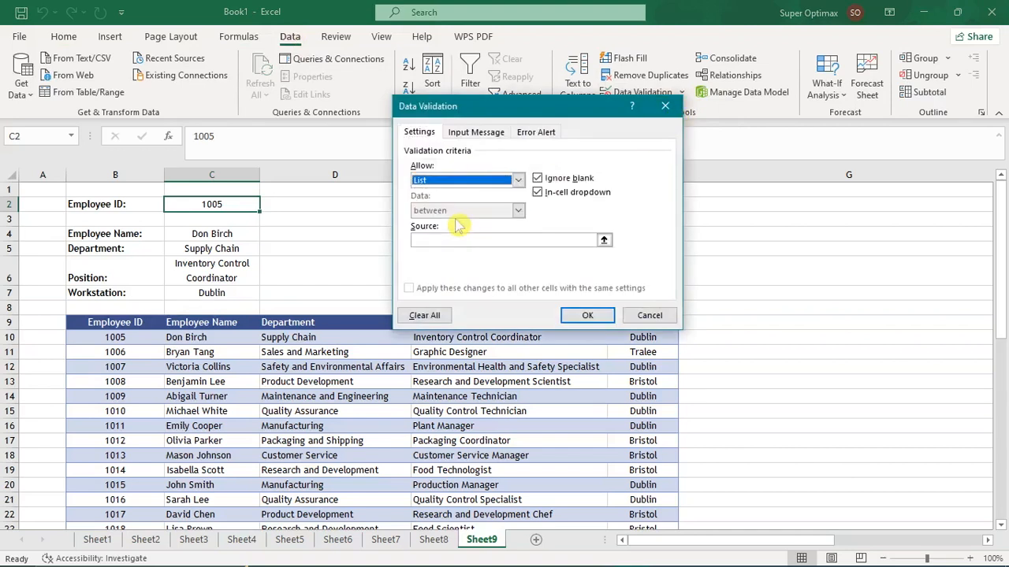
left_click(575, 241)
left_click(604, 240)
left_click_drag(126, 337, 139, 481)
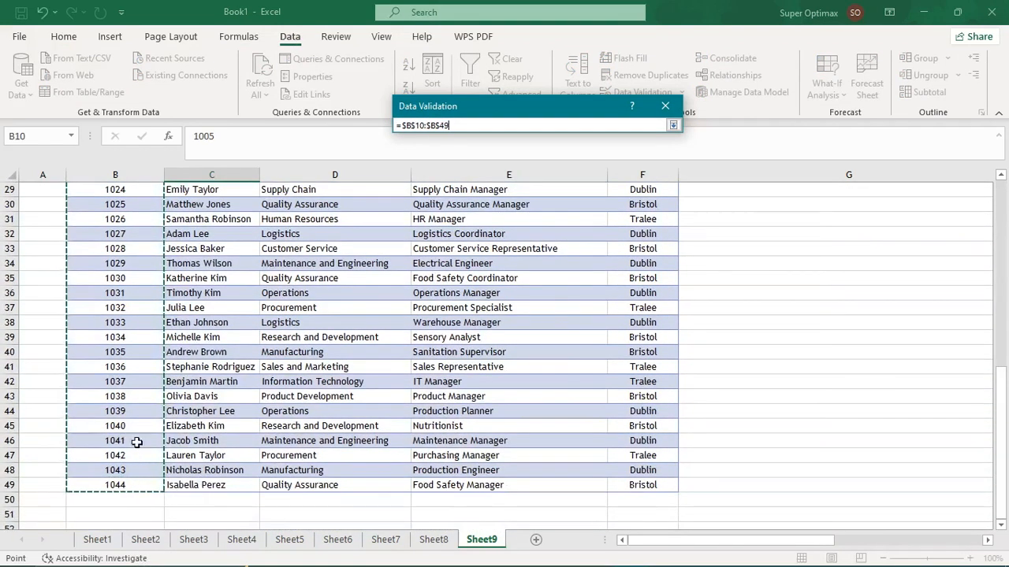
key("Return")
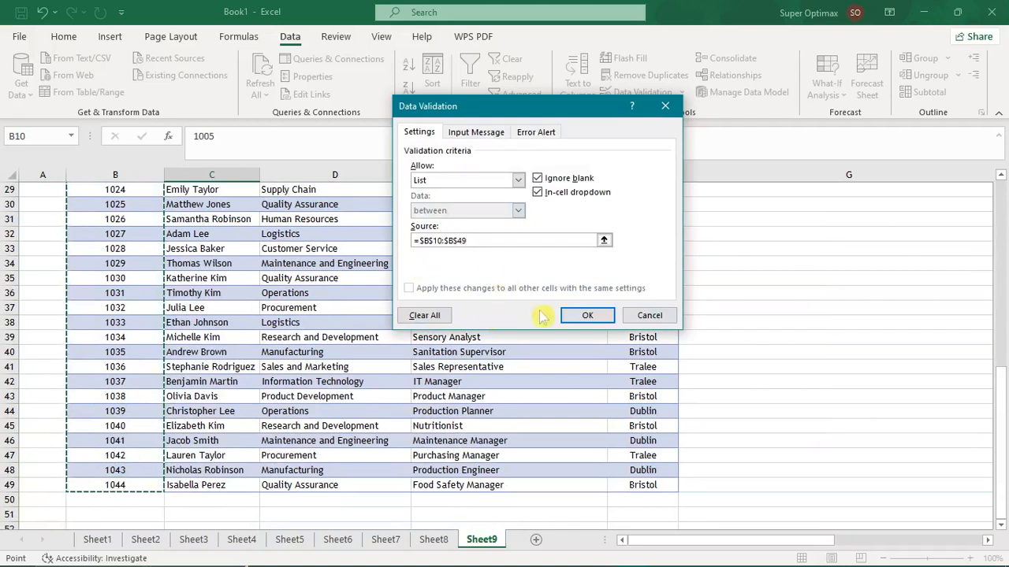
left_click(583, 315)
left_click(516, 313)
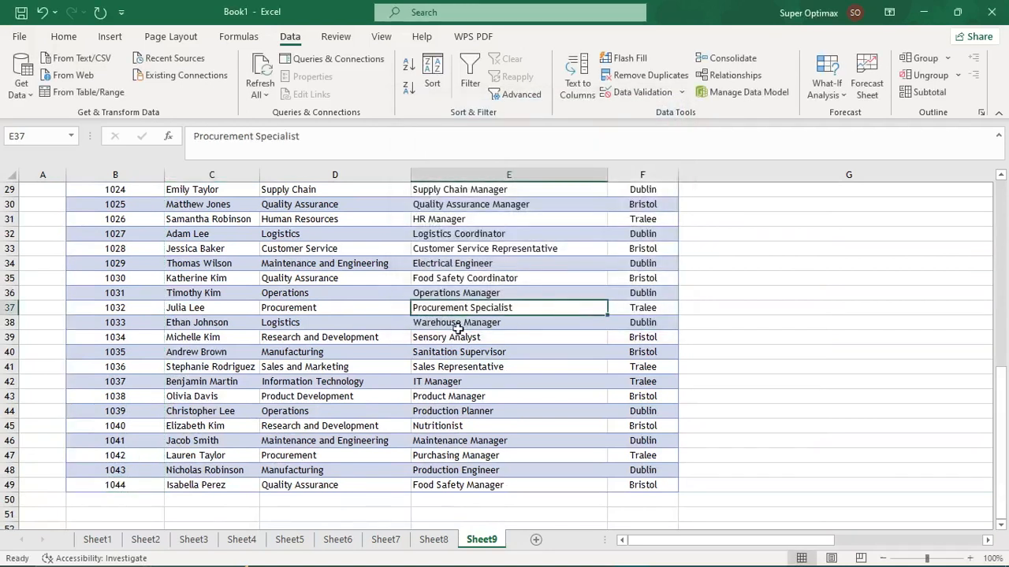
Step: Choose the employee ID listed in B13 from the drop-down in cell C2, then deselect the cell
scroll(518, 319, "up", 9)
left_click(241, 209)
left_click(268, 204)
left_click(236, 237)
left_click(268, 194)
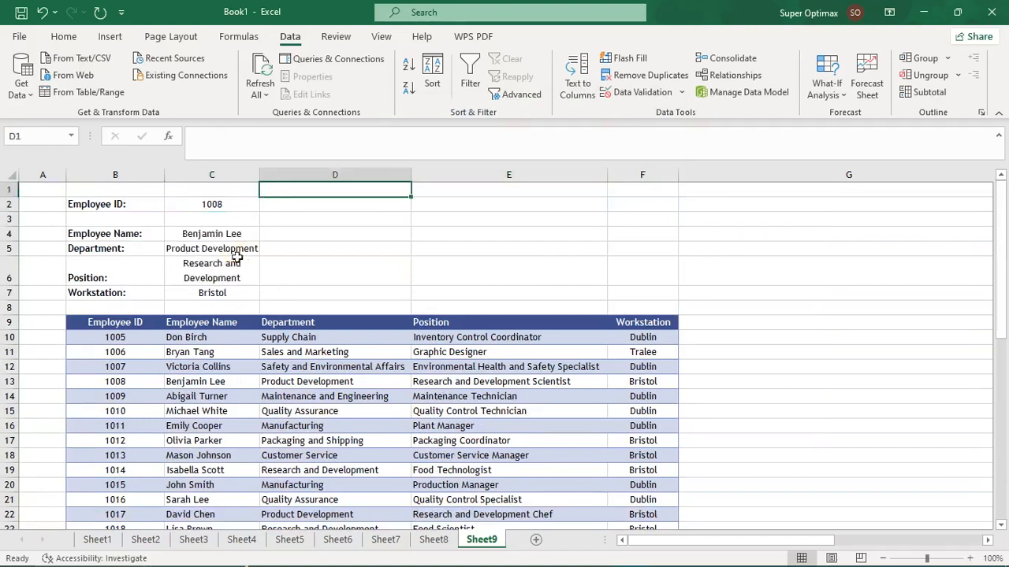
Step: Switch the C2 drop-down to the employee ID listed in B19, then to one farther down the list
left_click(250, 207)
left_click(268, 207)
left_click(252, 275)
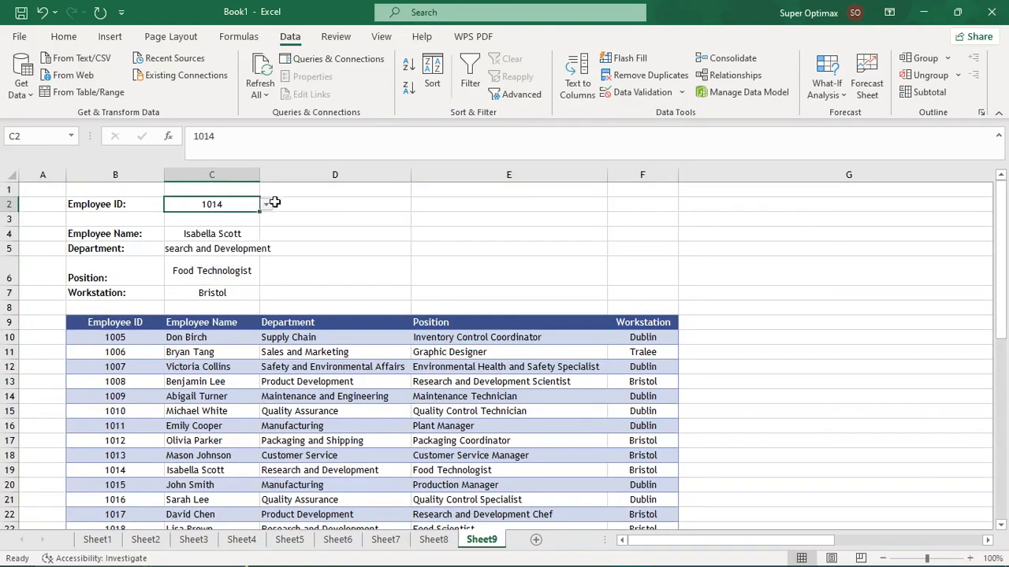
left_click(266, 206)
scroll(267, 260, "down", 4)
left_click(248, 265)
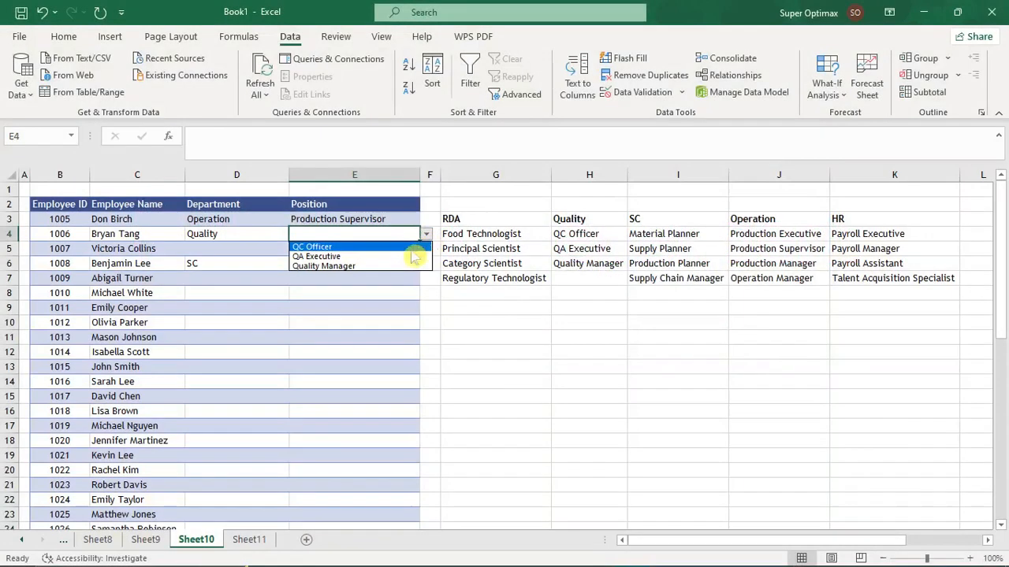
Step: On Sheet10, choose Quality Manager in E4 and Production Planner in E6 from the Position drop-downs
left_click(394, 267)
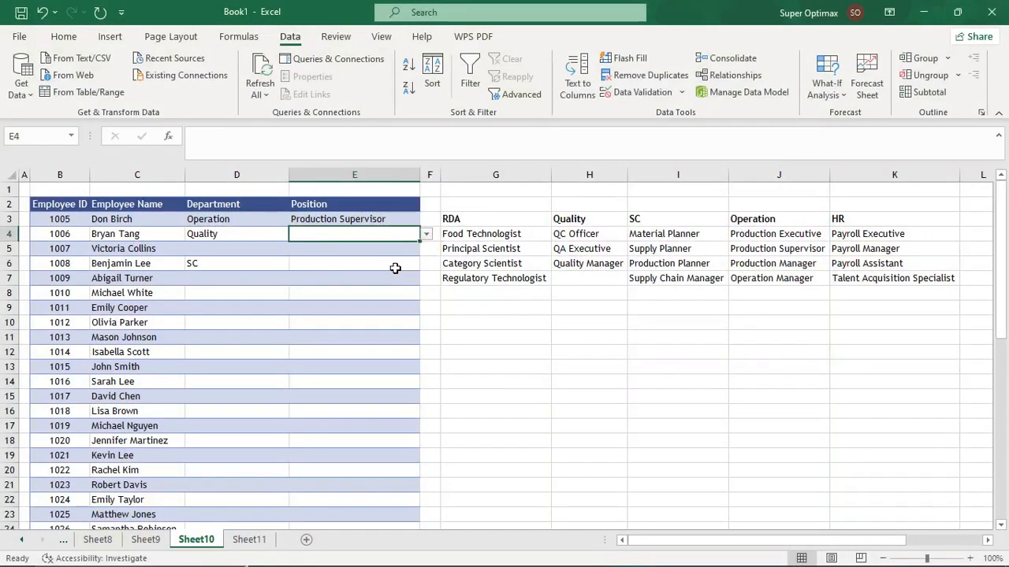
left_click(381, 274)
left_click(406, 264)
left_click(425, 263)
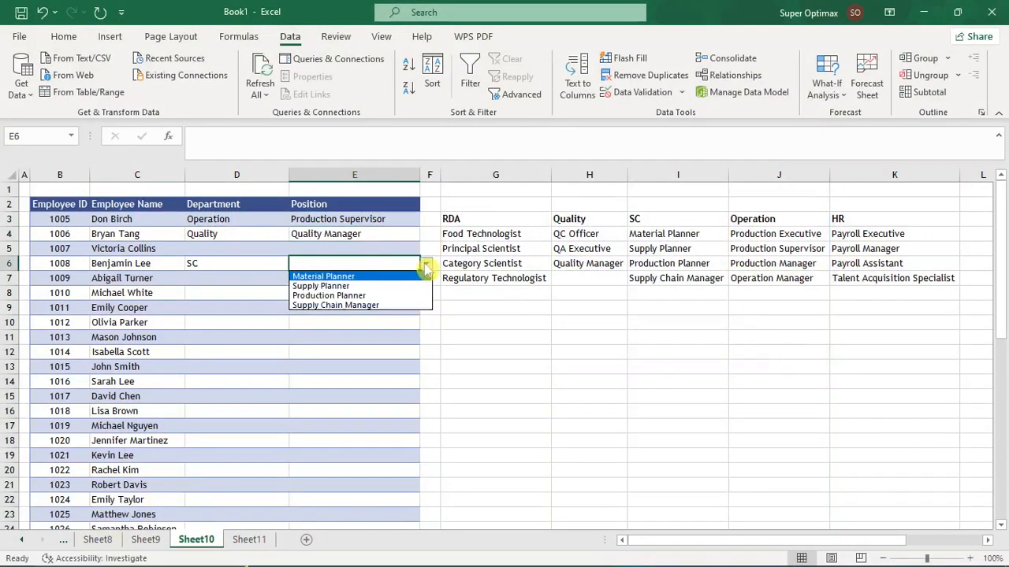
left_click(398, 300)
Step: Choose HR as the department in D5 and Payroll Manager as the position in E5 from their drop-downs
left_click(247, 252)
left_click(293, 248)
left_click(266, 300)
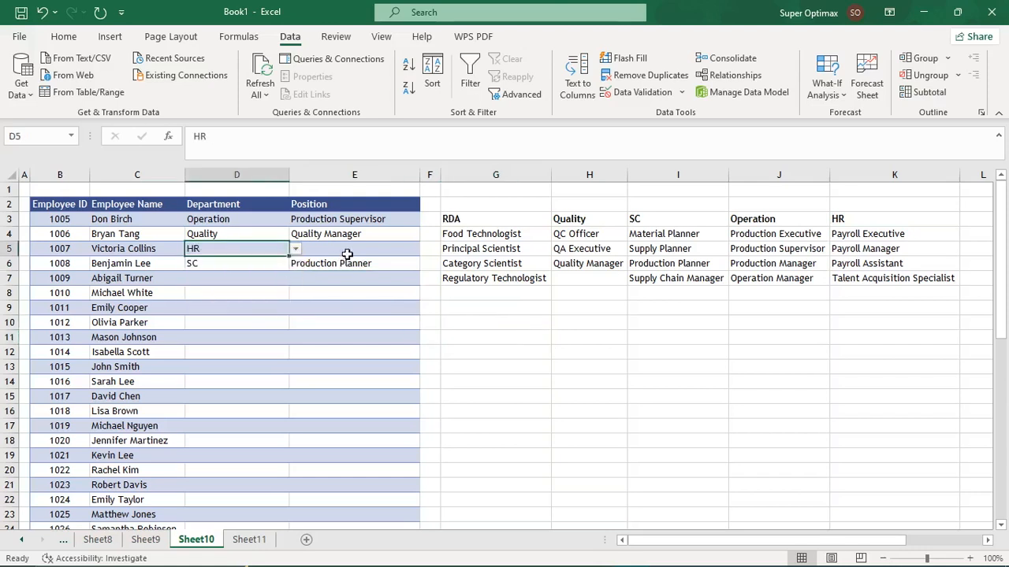
left_click(405, 248)
left_click(426, 248)
left_click(323, 270)
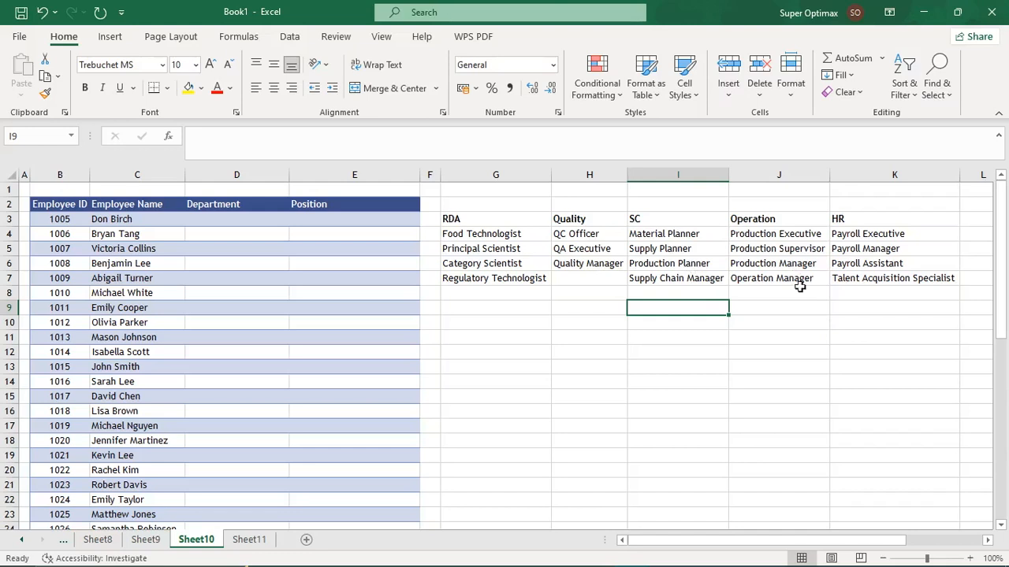
Step: Define the workbook name Departments for the department header range G3:K3
left_click_drag(501, 215, 849, 220)
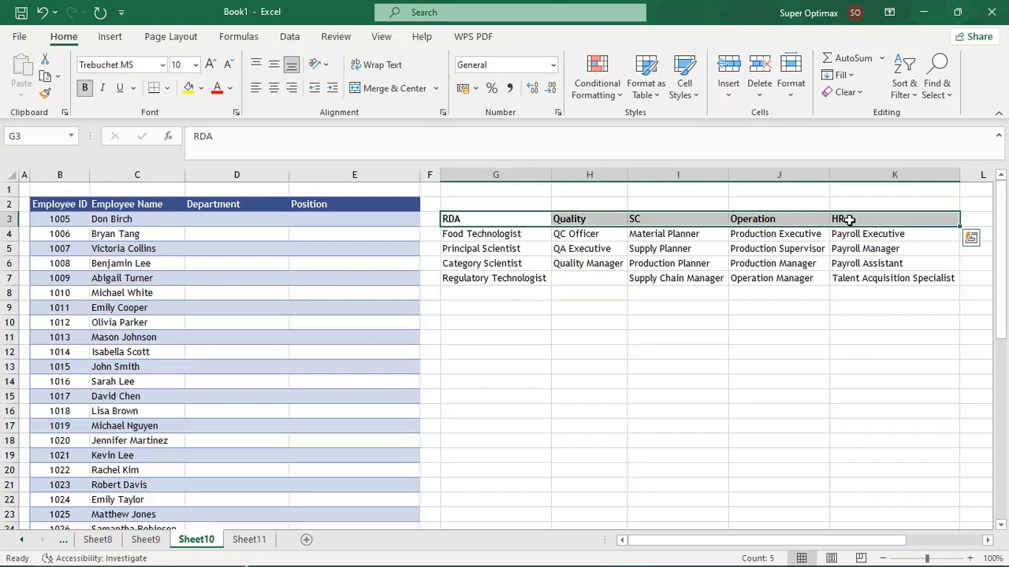
left_click(239, 37)
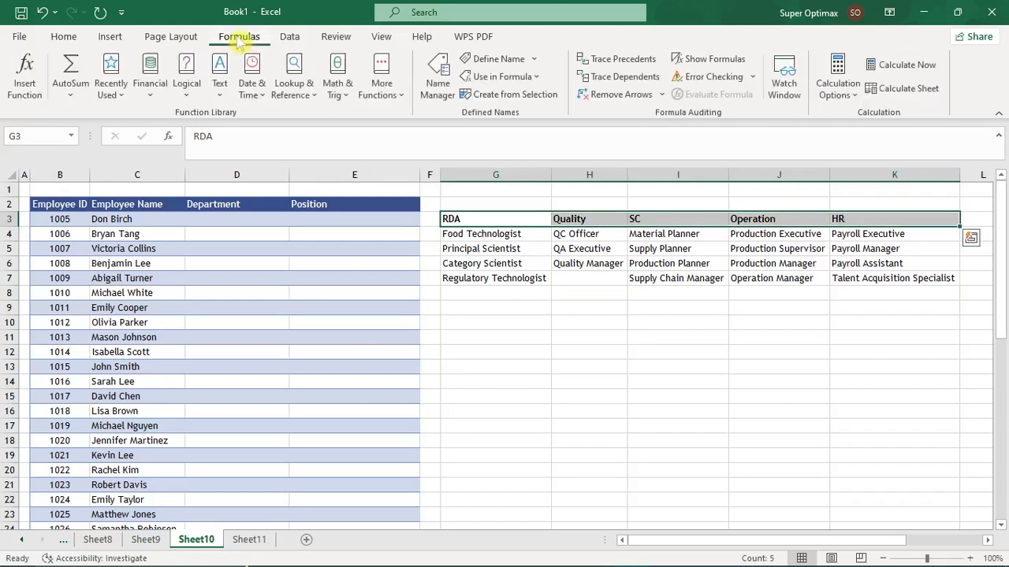
left_click(494, 59)
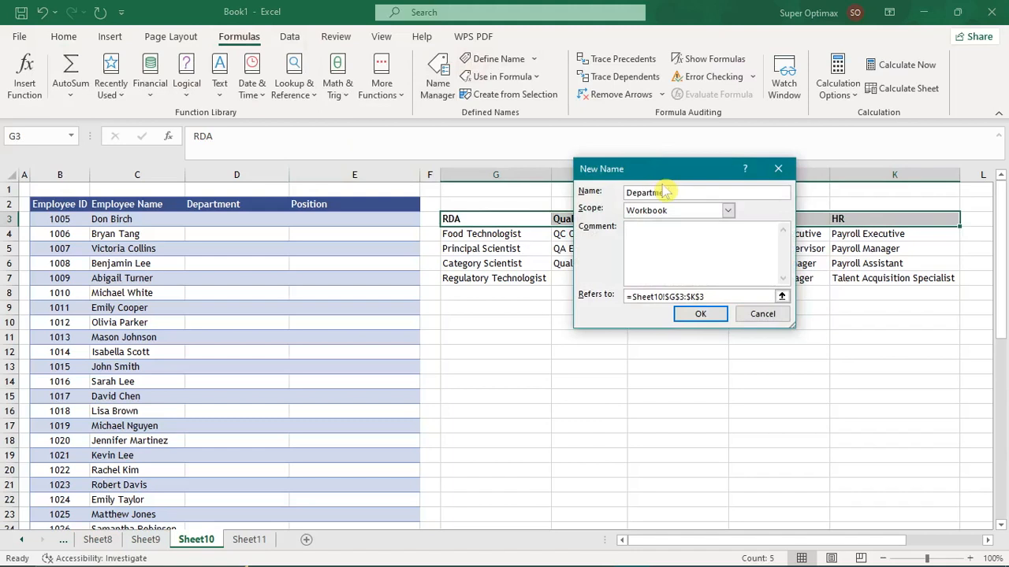
left_click(700, 314)
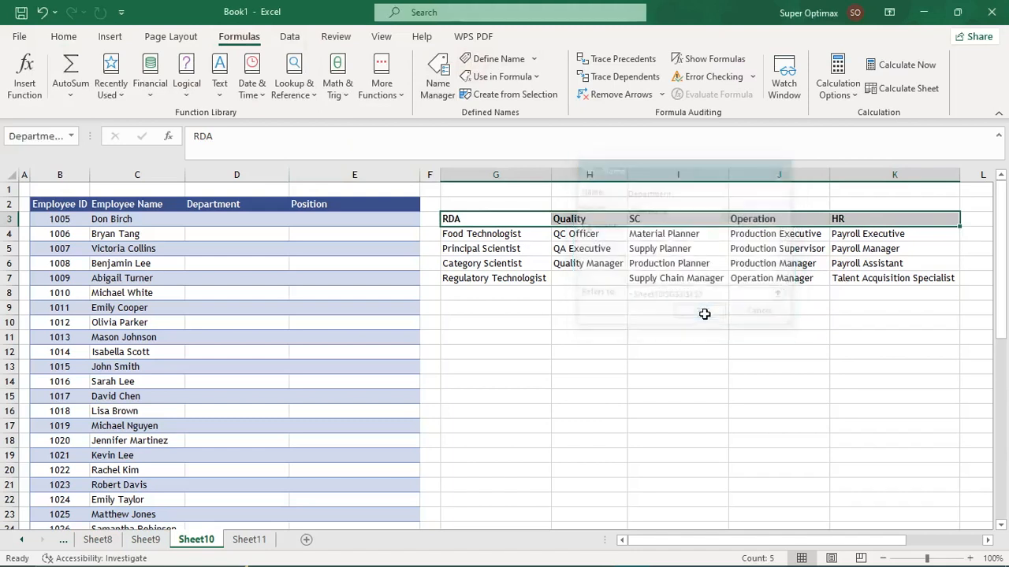
left_click(538, 293)
Step: Define the names RDA for the positions in G4:G7 and Quality for those in H4:H6
left_click_drag(499, 233, 500, 279)
left_click(494, 59)
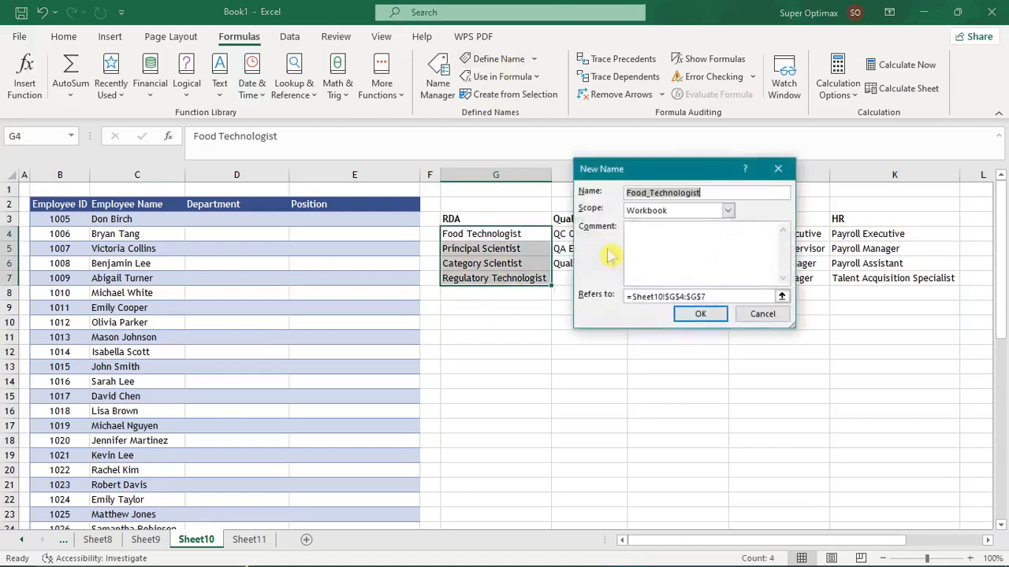
type("RDA")
left_click(699, 314)
left_click_drag(564, 234, 587, 264)
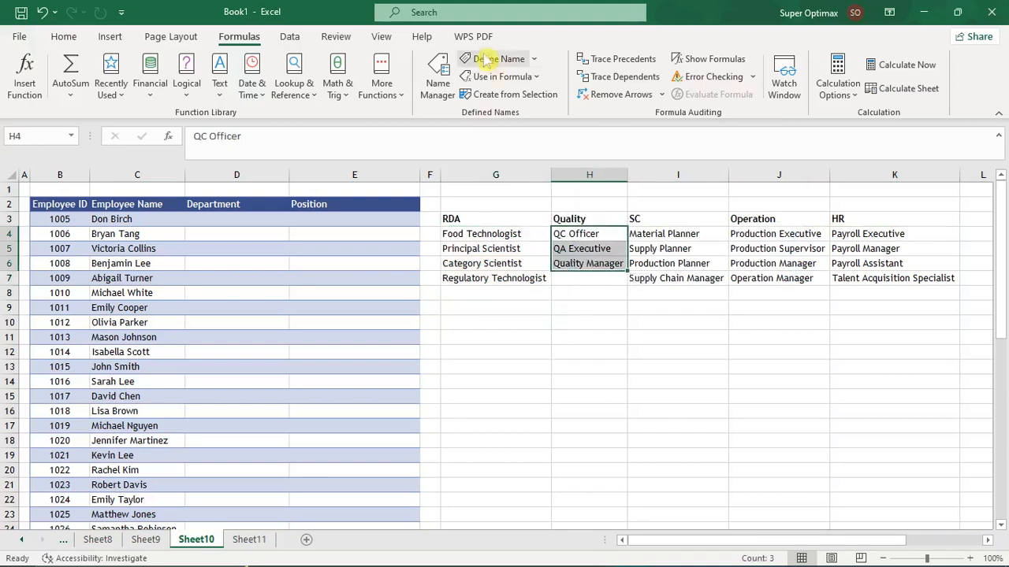
left_click(486, 60)
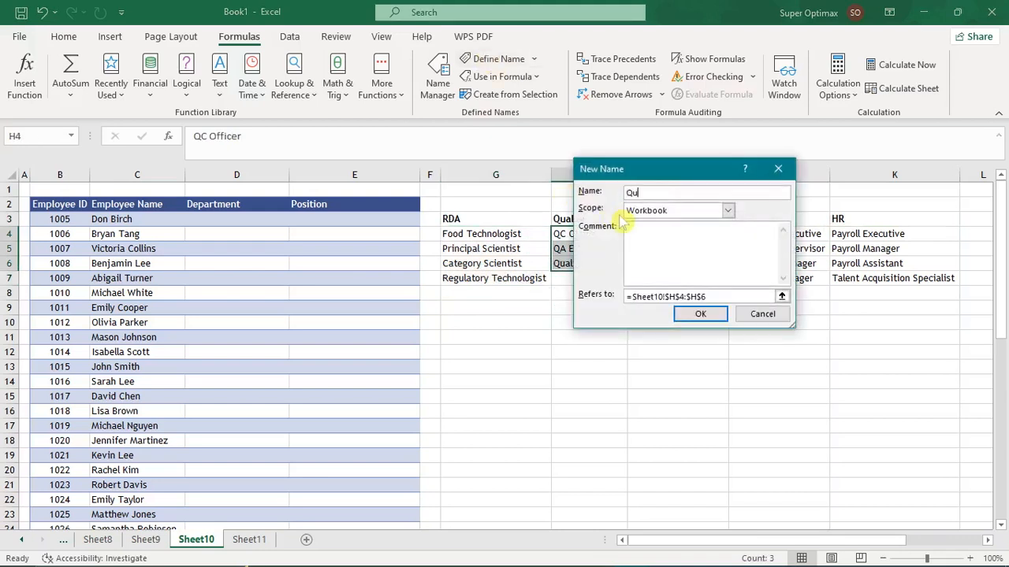
type("Quality")
left_click(699, 313)
Step: Define the names SC for the positions in I4:I7 and Operation for those in J4:J7
left_click_drag(654, 233, 639, 278)
left_click(486, 60)
left_click(701, 313)
left_click_drag(776, 233, 776, 278)
left_click(518, 63)
type("Operation")
left_click(700, 314)
Step: Define the name HR for the positions in K4:K7 and deselect the range
left_click_drag(866, 233, 866, 278)
left_click(490, 60)
type("hr")
left_click(699, 315)
left_click(652, 349)
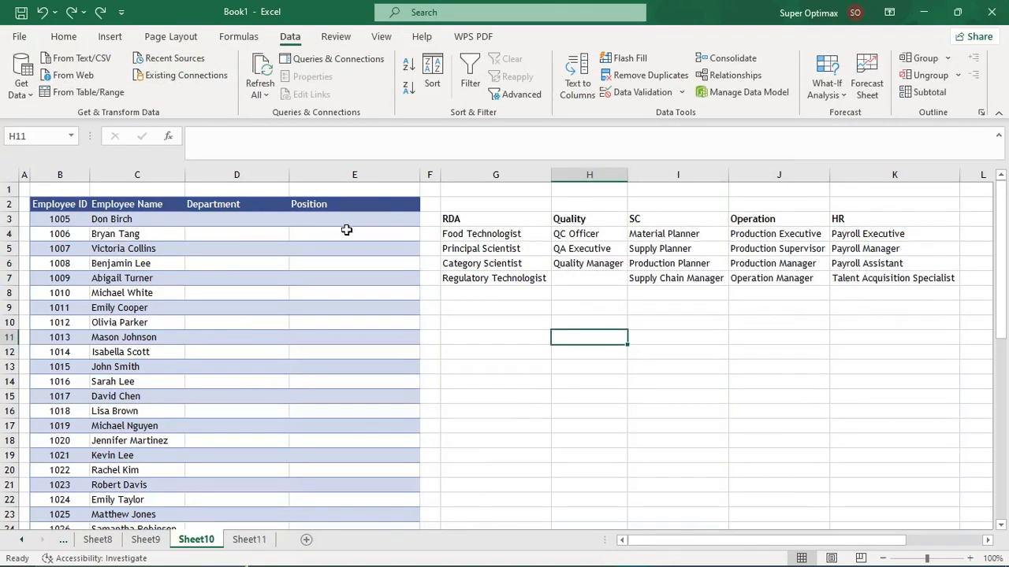
Step: Apply list data validation with the source =Departments to the Department cells D3:D42
left_click_drag(256, 222, 239, 466)
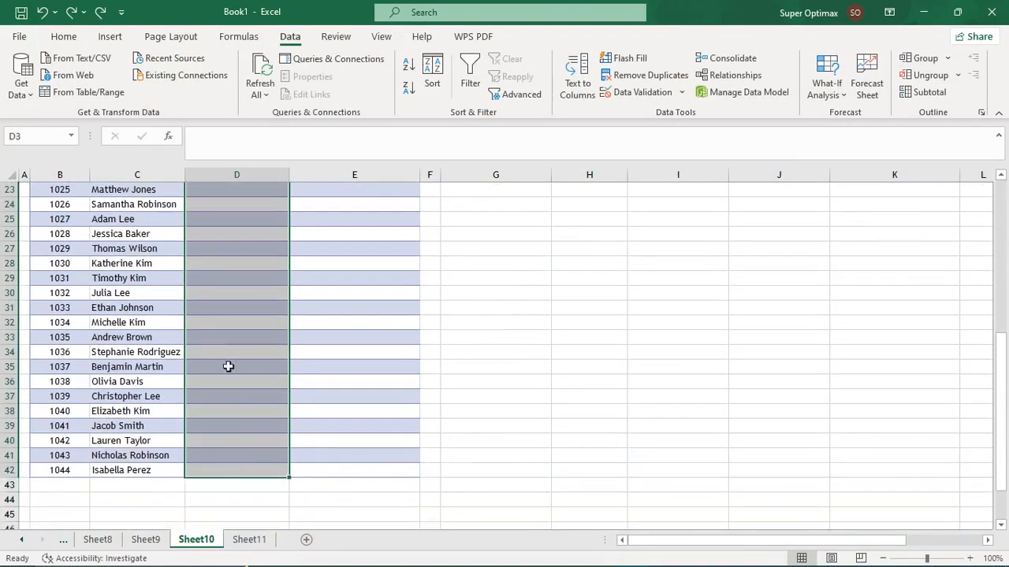
scroll(602, 184, "up", 7)
left_click(636, 91)
left_click(630, 212)
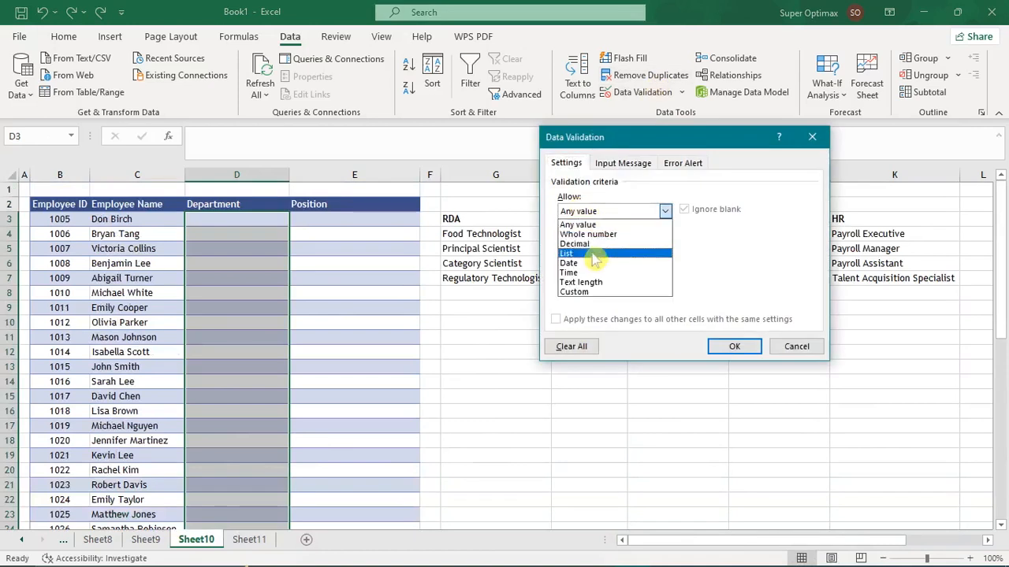
left_click(592, 254)
left_click(599, 272)
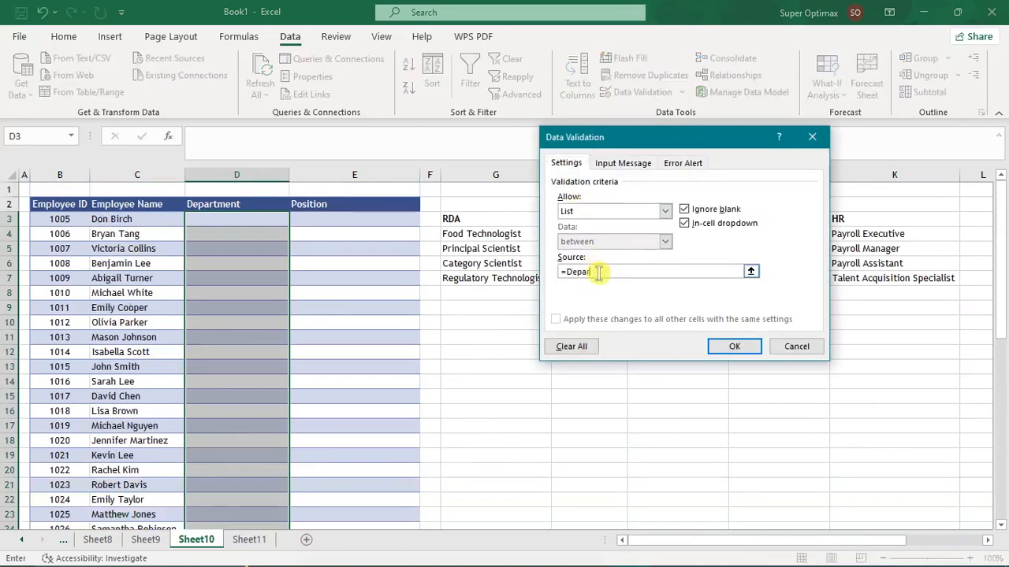
type("=Departments")
left_click(733, 346)
Step: Choose Operation in D3 and SC in D6 from the Department drop-downs
left_click(272, 222)
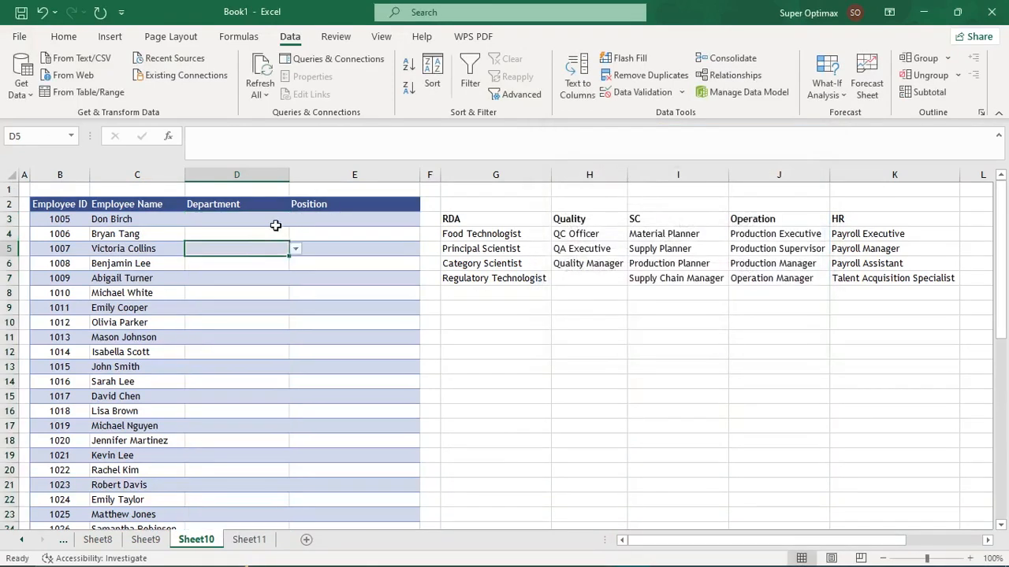
left_click(296, 219)
left_click(266, 260)
left_click(267, 263)
left_click(295, 264)
left_click(279, 296)
Step: Choose Quality from the Department drop-down in D4
left_click(283, 235)
left_click(293, 235)
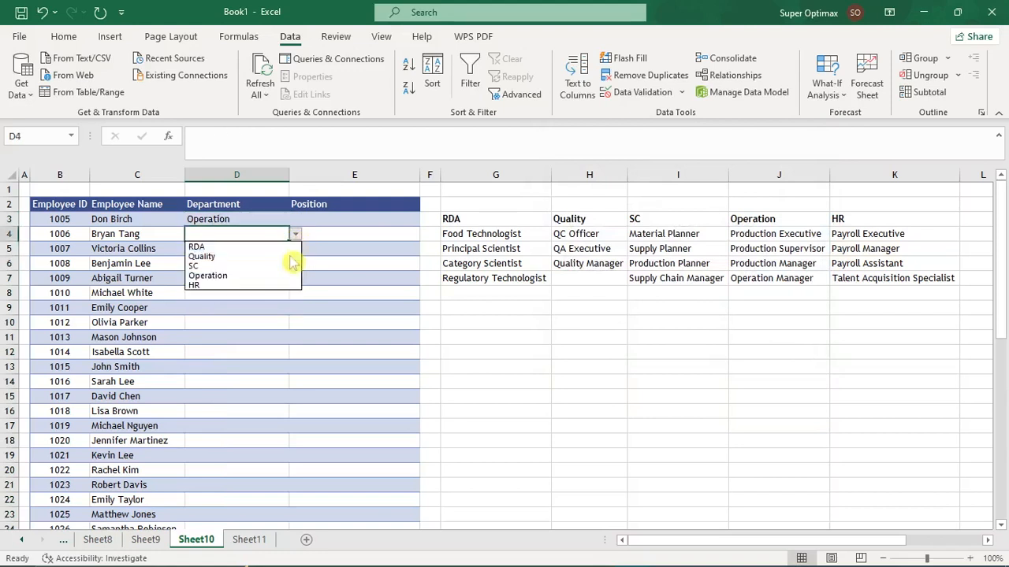
left_click(282, 257)
Step: Apply list data validation with the source =INDIRECT($D3) to the Position column's cells from E3 down, then deselect them
left_click_drag(358, 219, 358, 511)
left_click(639, 92)
left_click(606, 211)
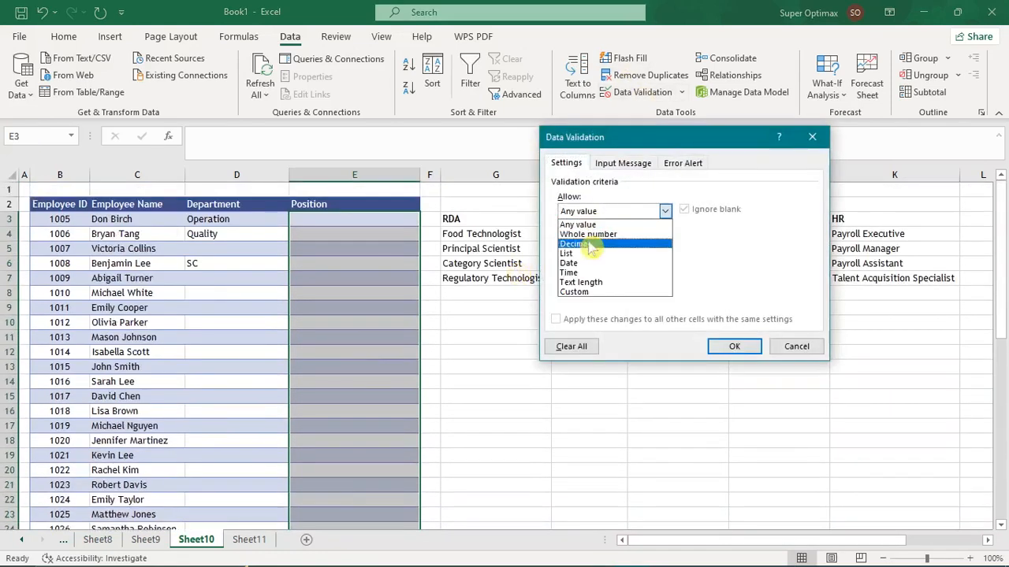
left_click(565, 253)
left_click(605, 271)
type("=INDIREC")
type("T(")
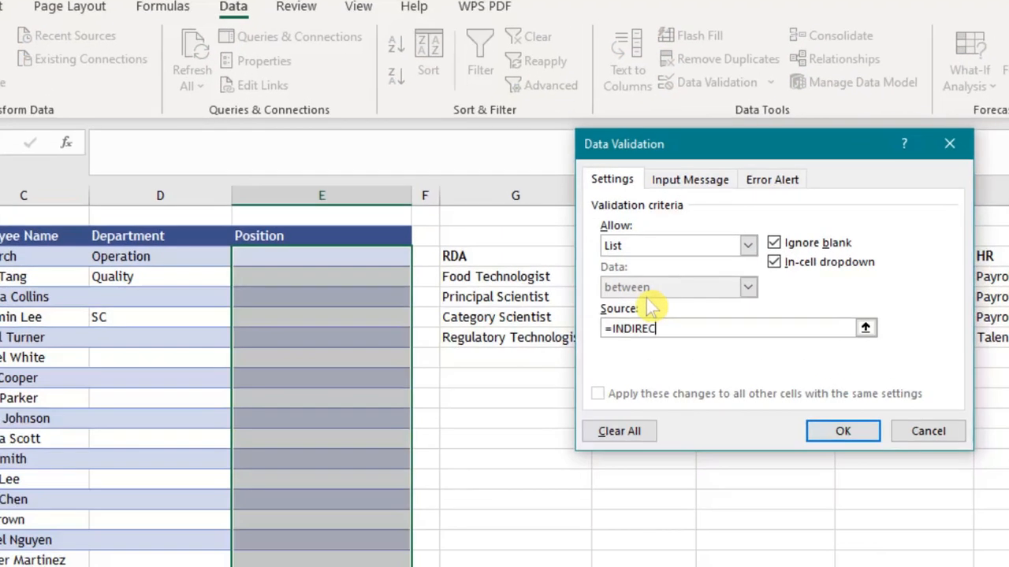
left_click(155, 261)
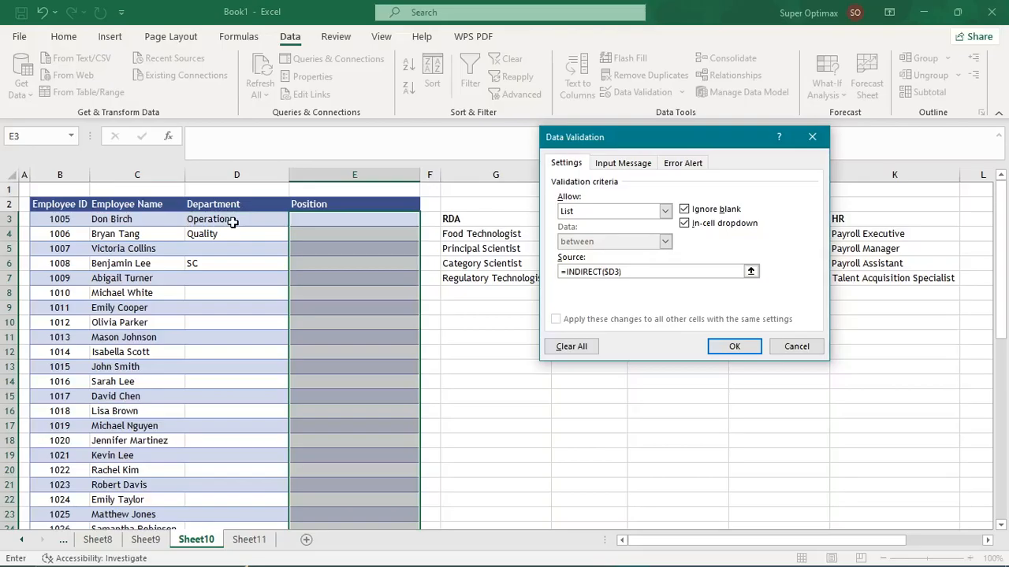
key("Return")
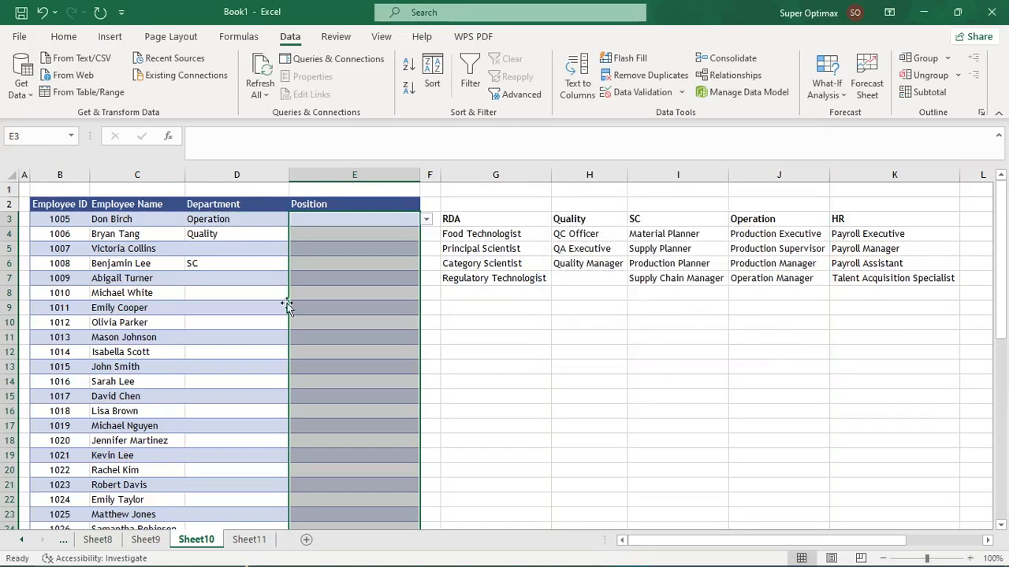
left_click(482, 342)
Step: Choose Production Supervisor in E3 and Quality Manager in E4 from the dependent Position drop-downs
left_click(405, 224)
left_click(425, 219)
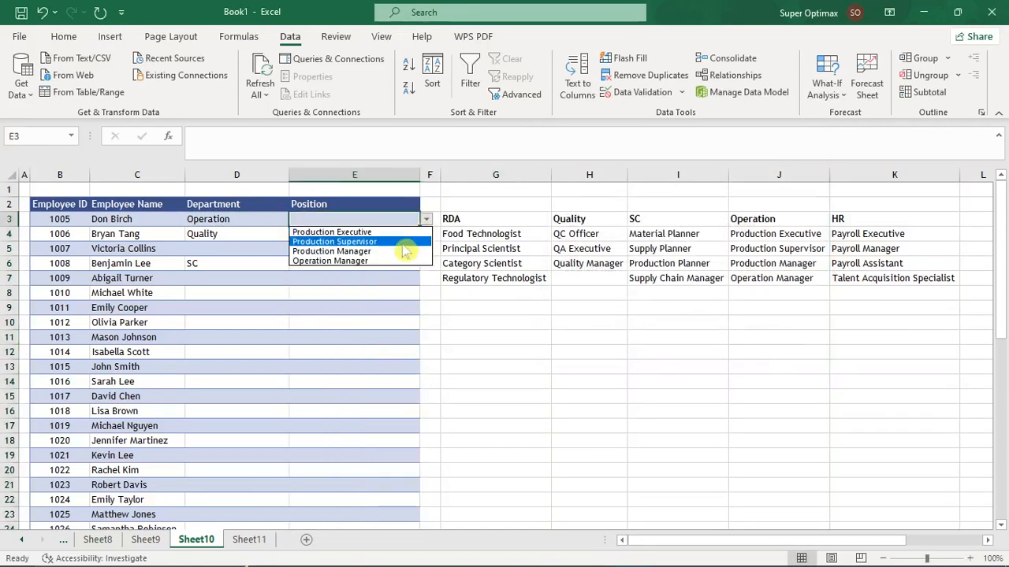
left_click(402, 242)
left_click(399, 233)
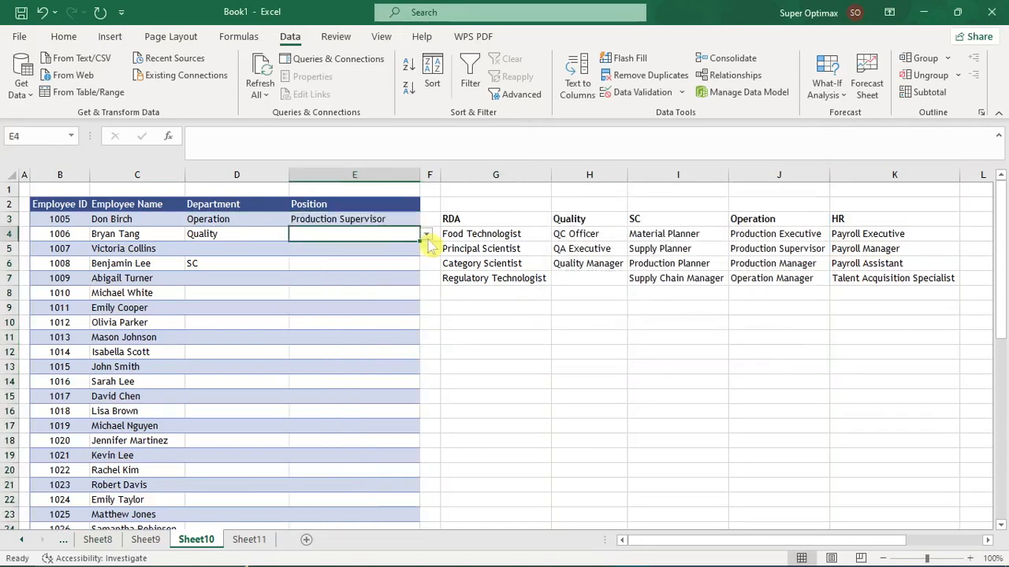
left_click(425, 234)
left_click(389, 266)
Step: Choose Production Planner from the Position drop-down in E6 and deselect the cell
left_click(381, 274)
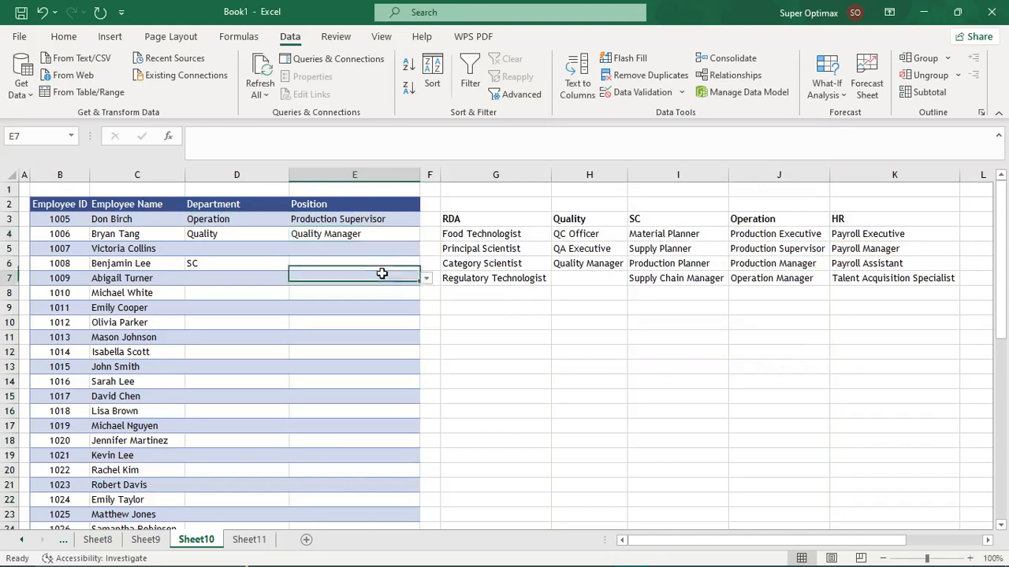
left_click(414, 265)
left_click(425, 263)
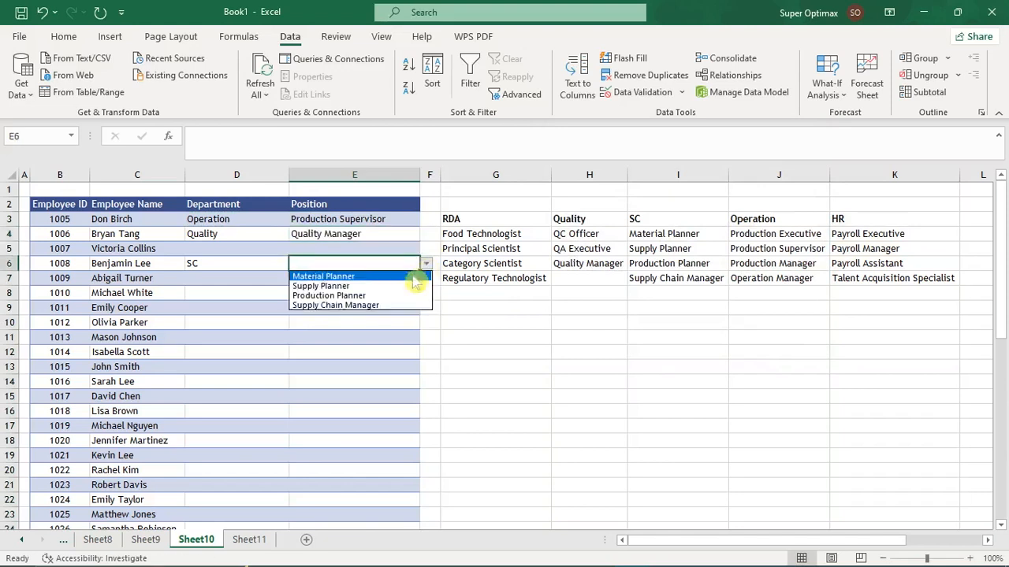
left_click(394, 296)
left_click(467, 331)
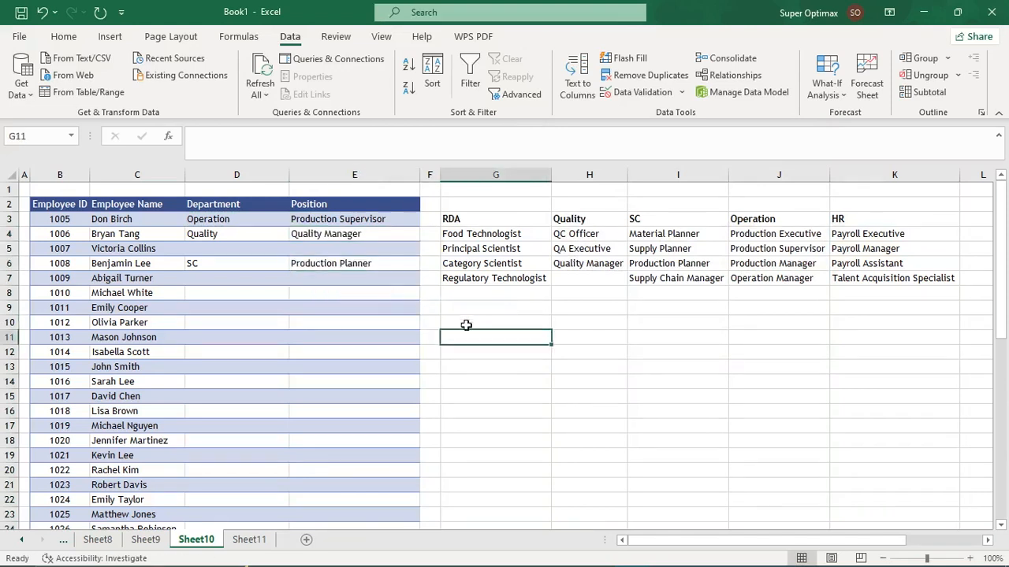
Step: Choose HR as the department in D5 and Payroll Manager as the position in E5, then deselect
left_click(248, 253)
left_click(294, 249)
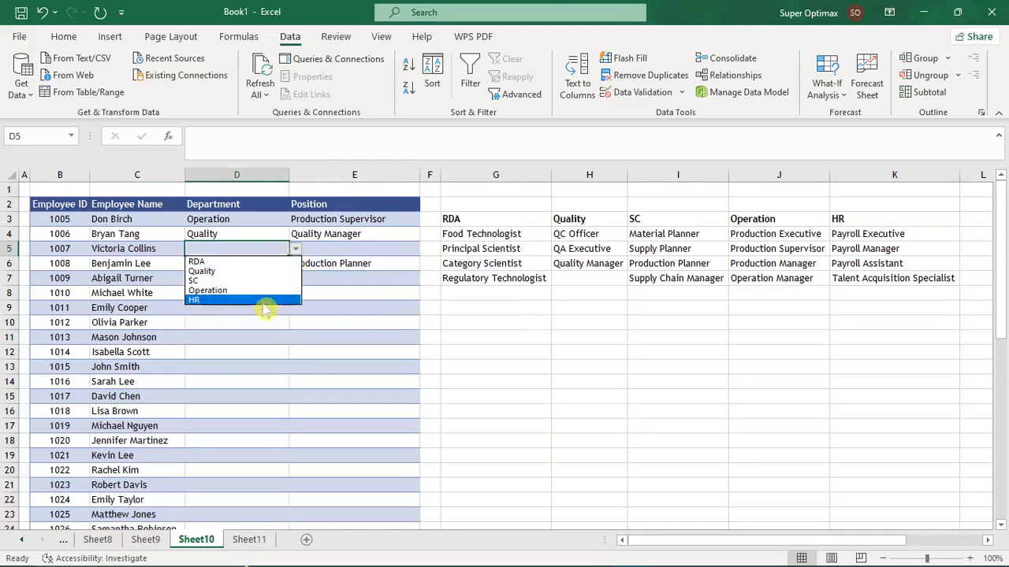
left_click(263, 301)
left_click(364, 250)
left_click(425, 250)
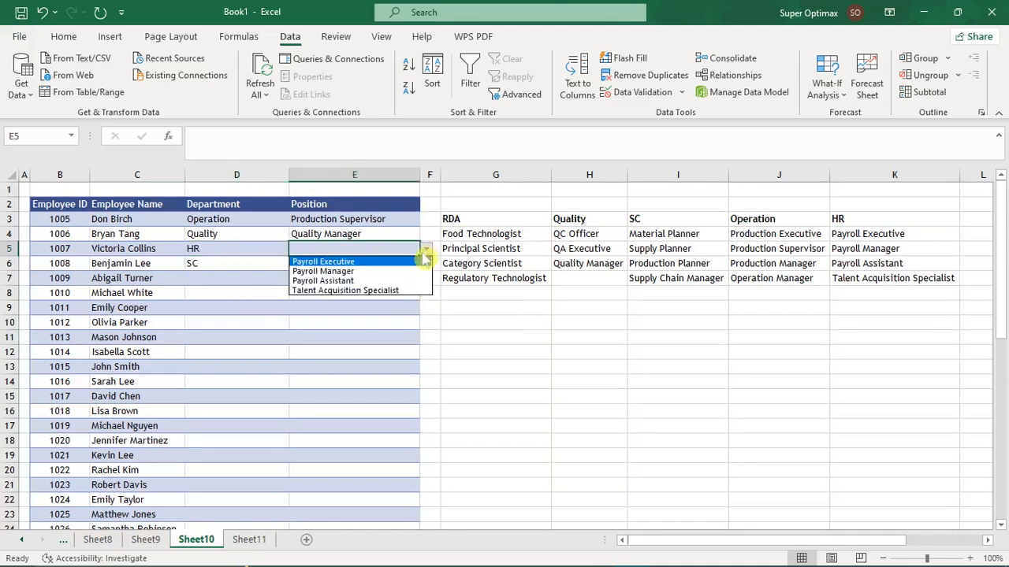
left_click(412, 270)
left_click(492, 335)
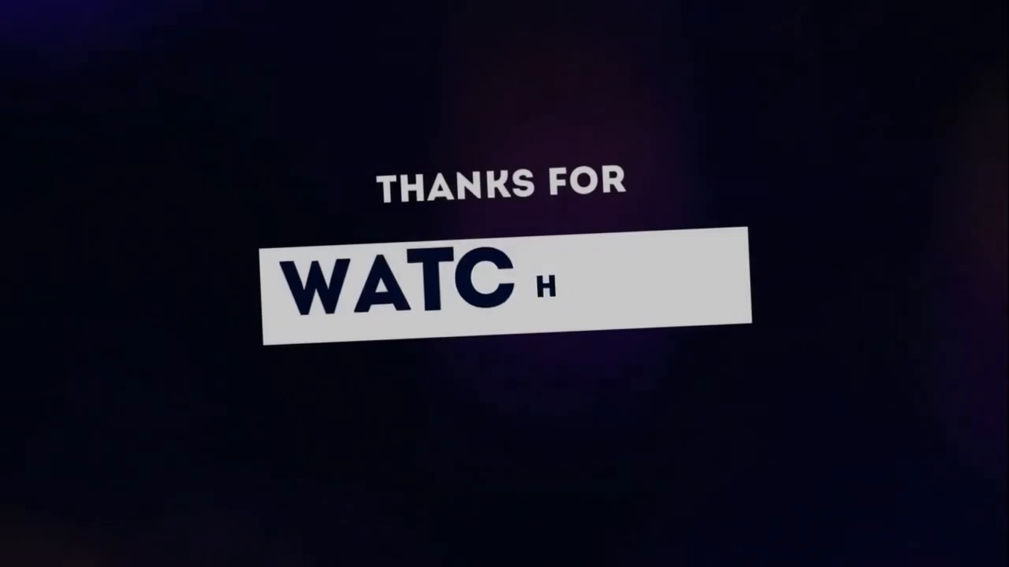